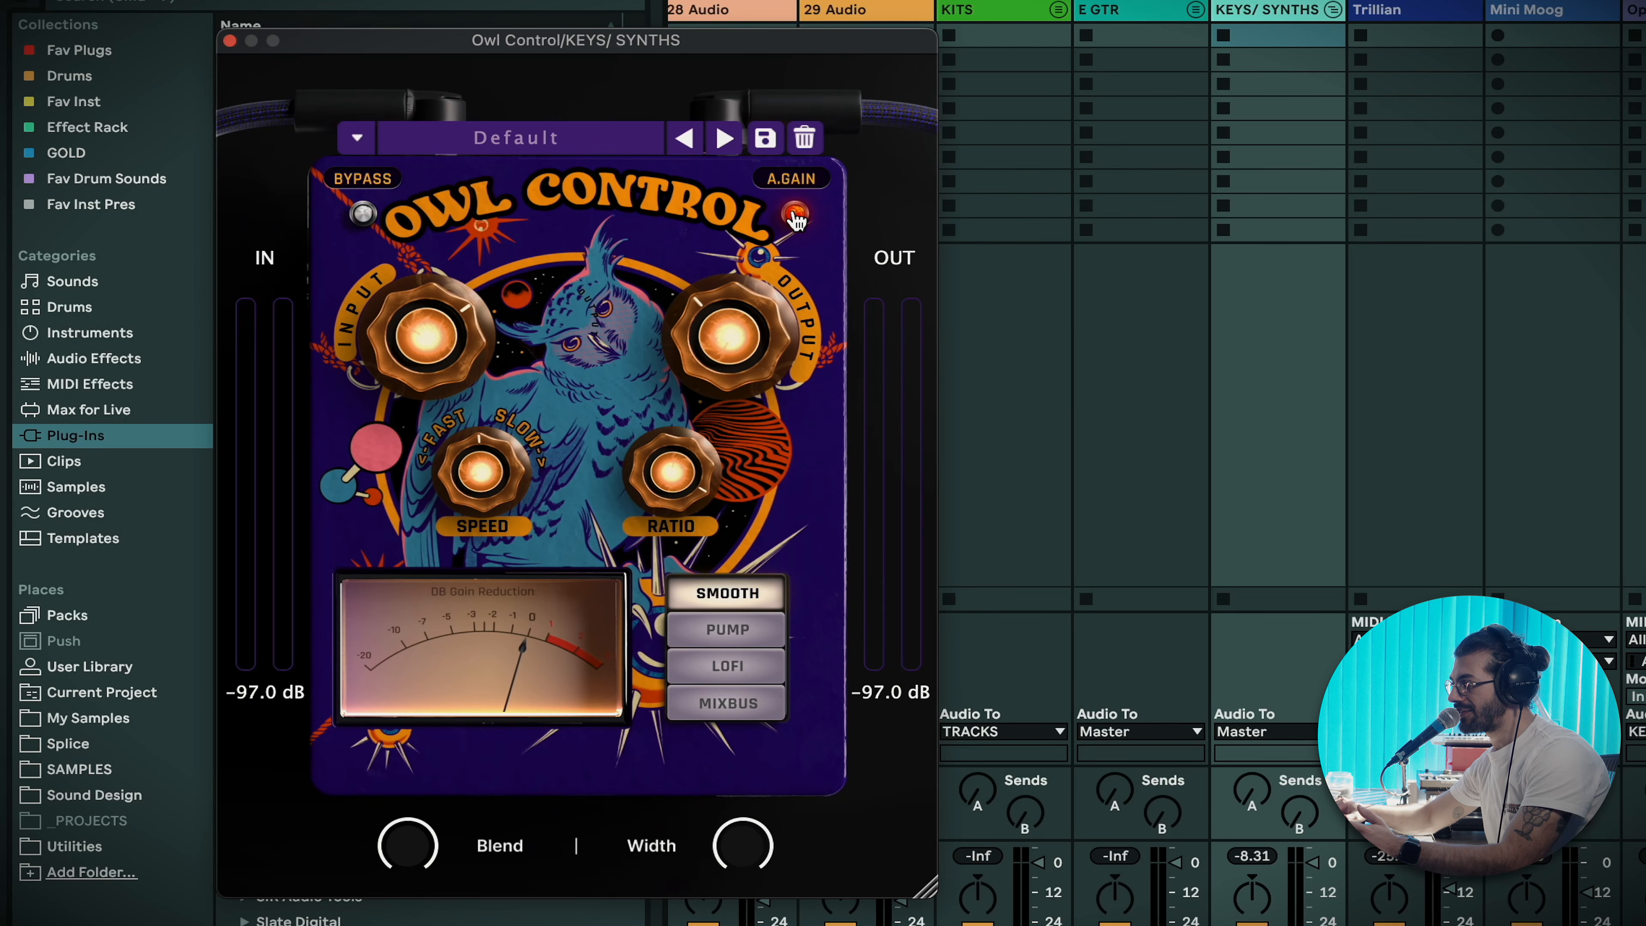
Try the Owl Control's Input, turn its Speed toward slow and adjust the compression Ratio.
mouse_move(426, 362)
mouse_down()
mouse_move(423, 386)
mouse_move(423, 365)
mouse_up()
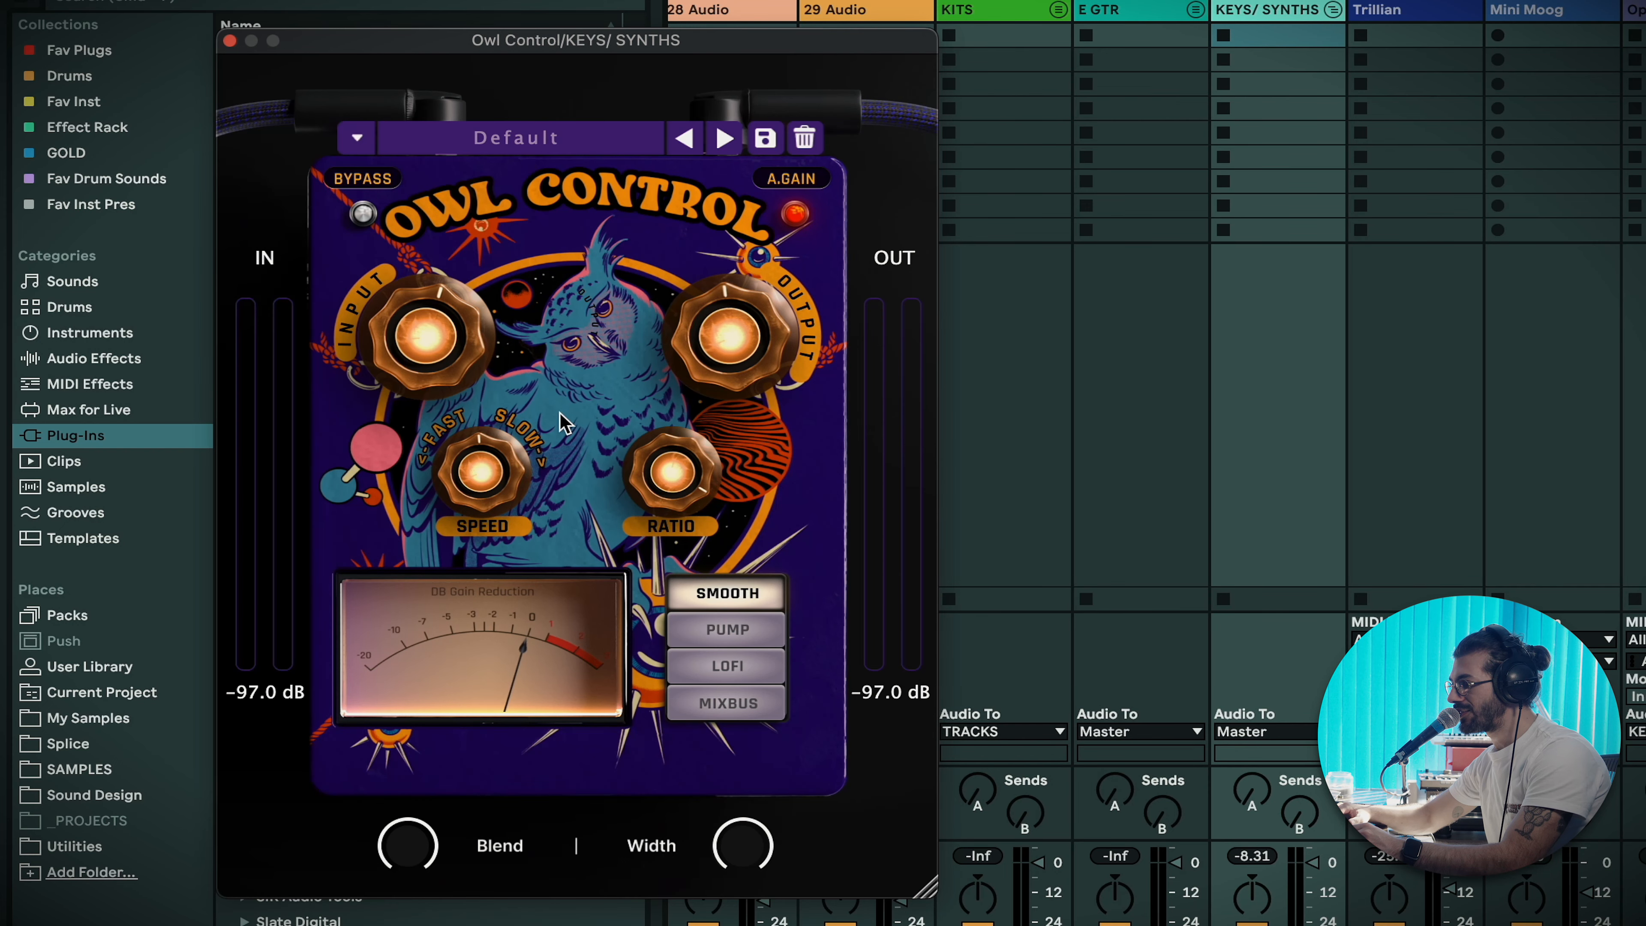
mouse_move(545, 457)
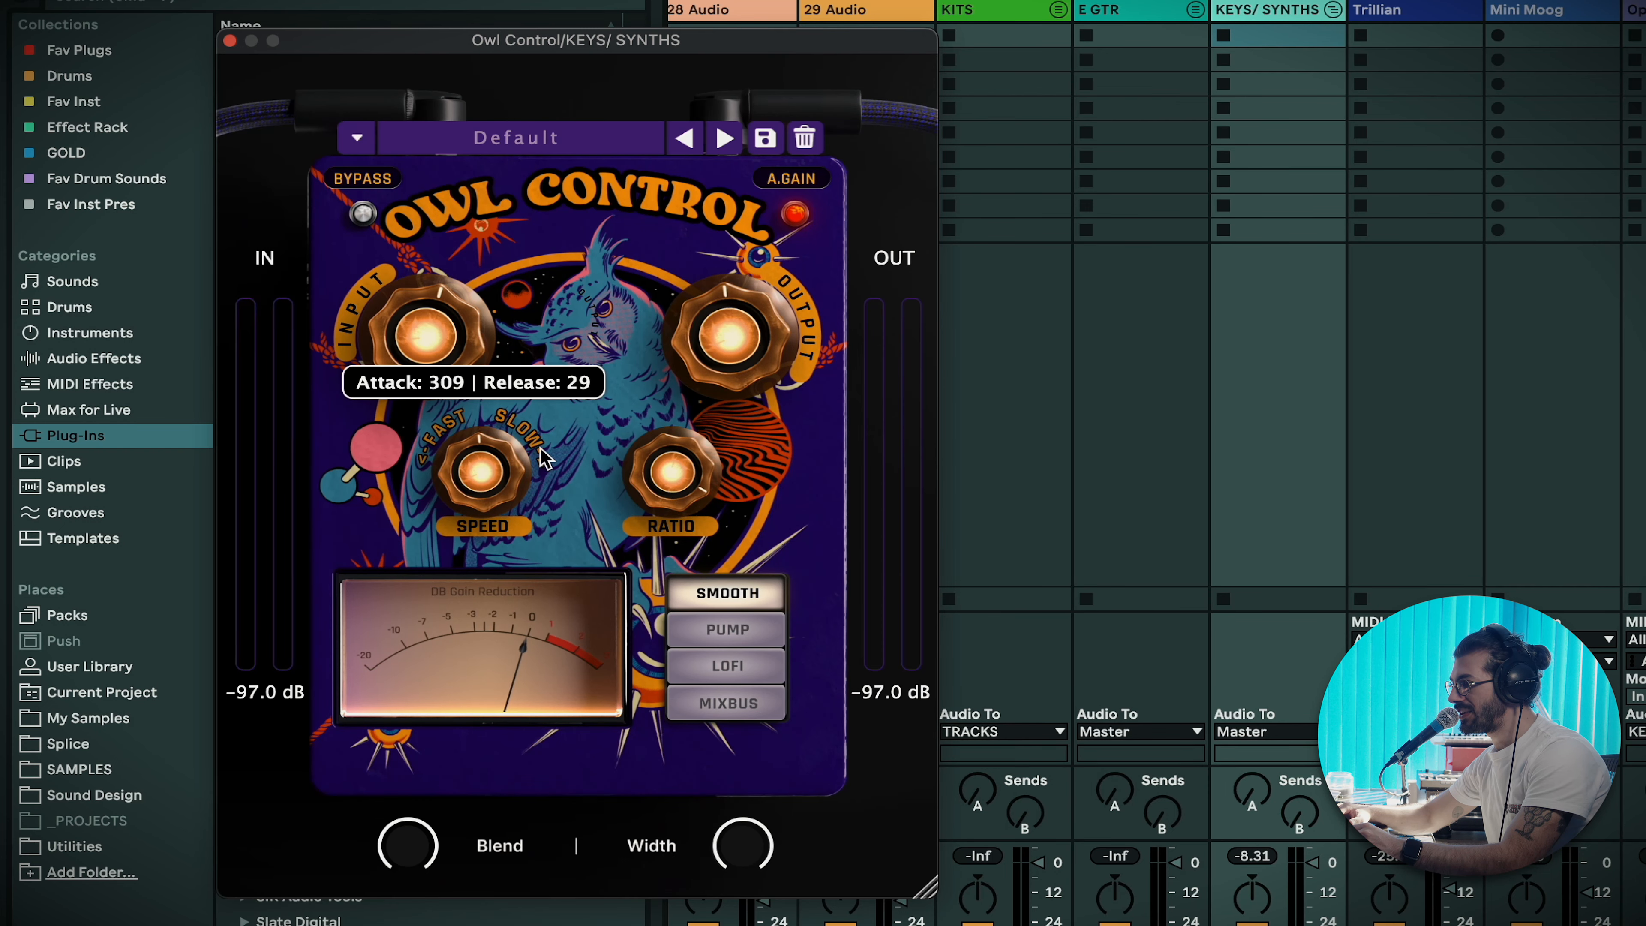
drag(525, 467, 517, 345)
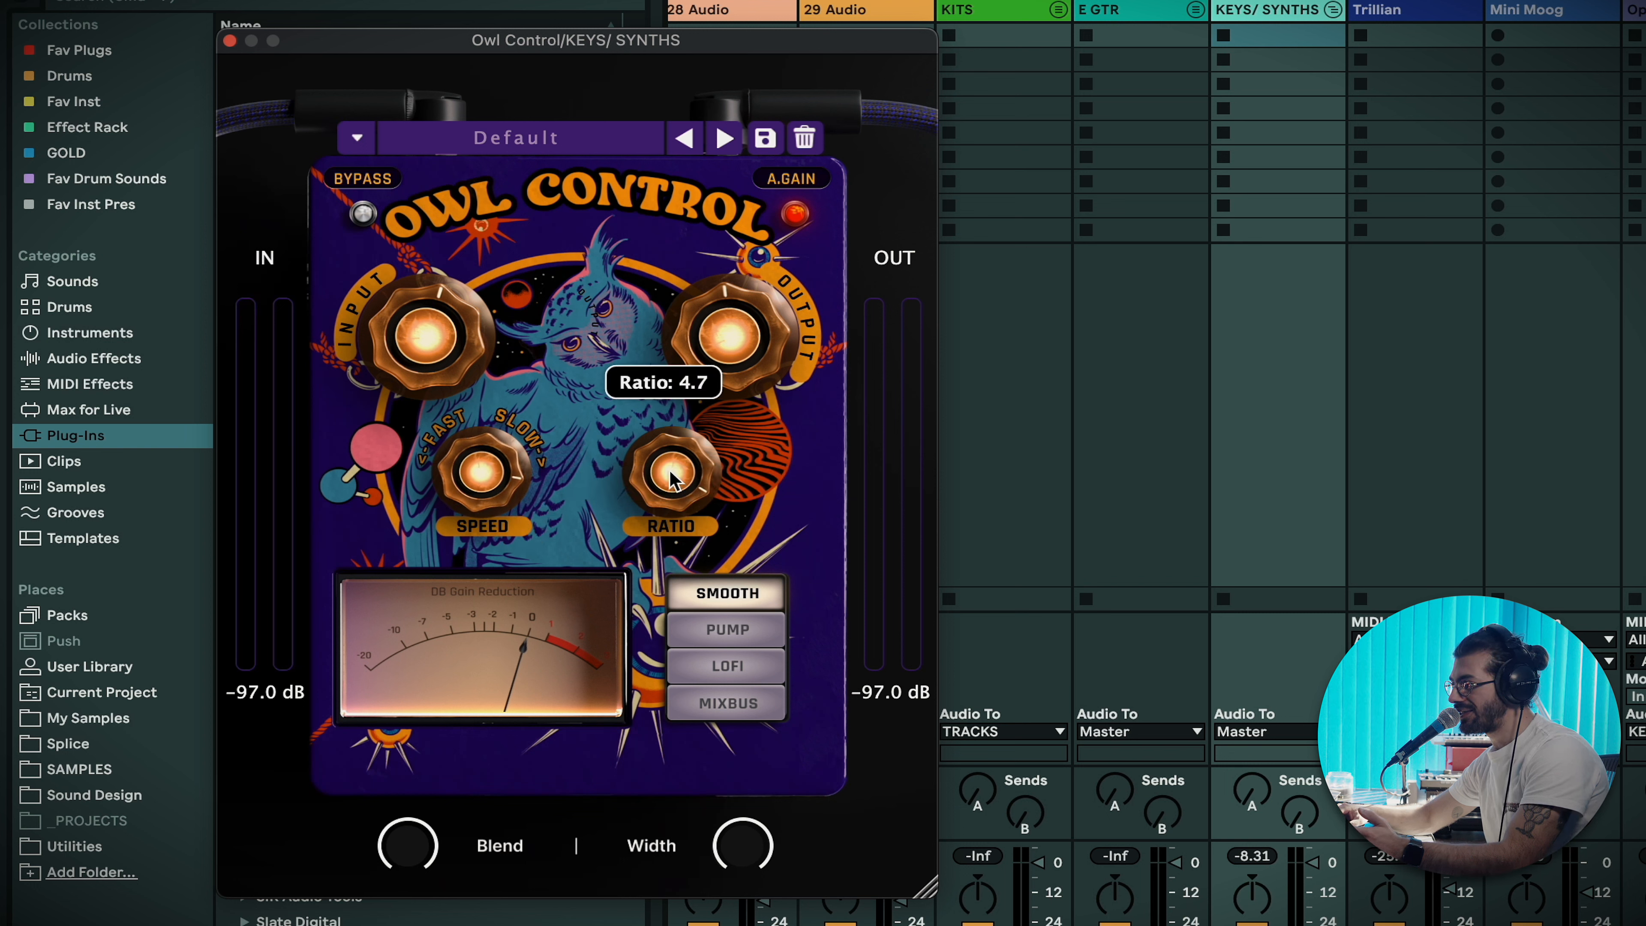
drag(671, 480, 667, 524)
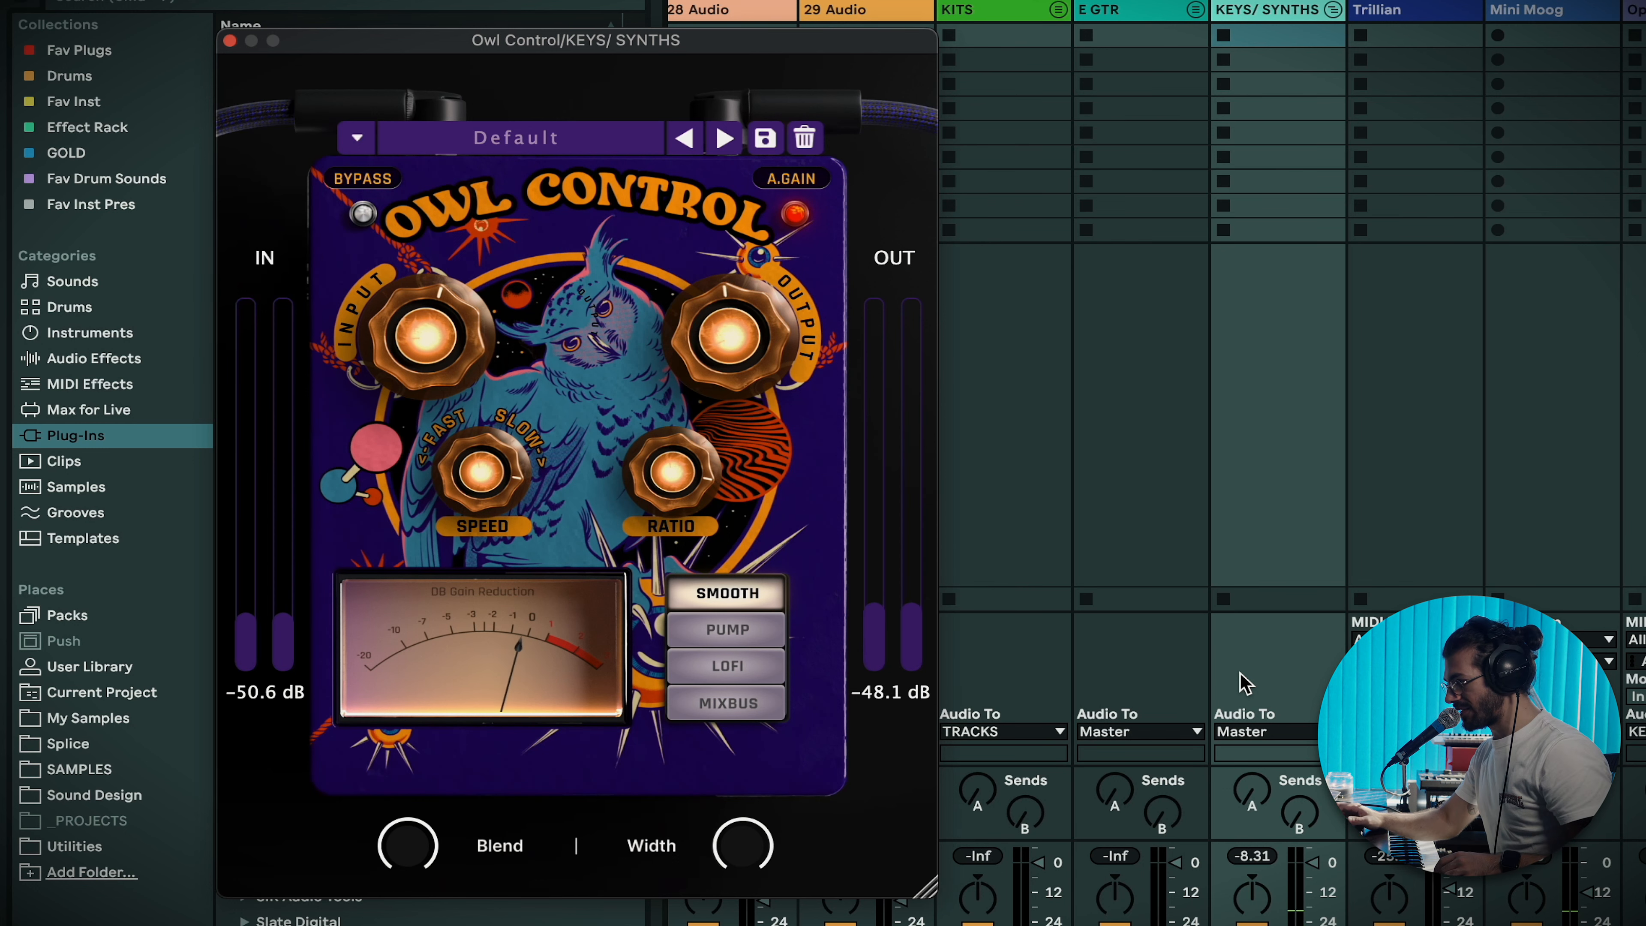
Raise the Input to 24.0 dB and audition the Pump, Lofi and Mixbus modes.
mouse_move(528, 516)
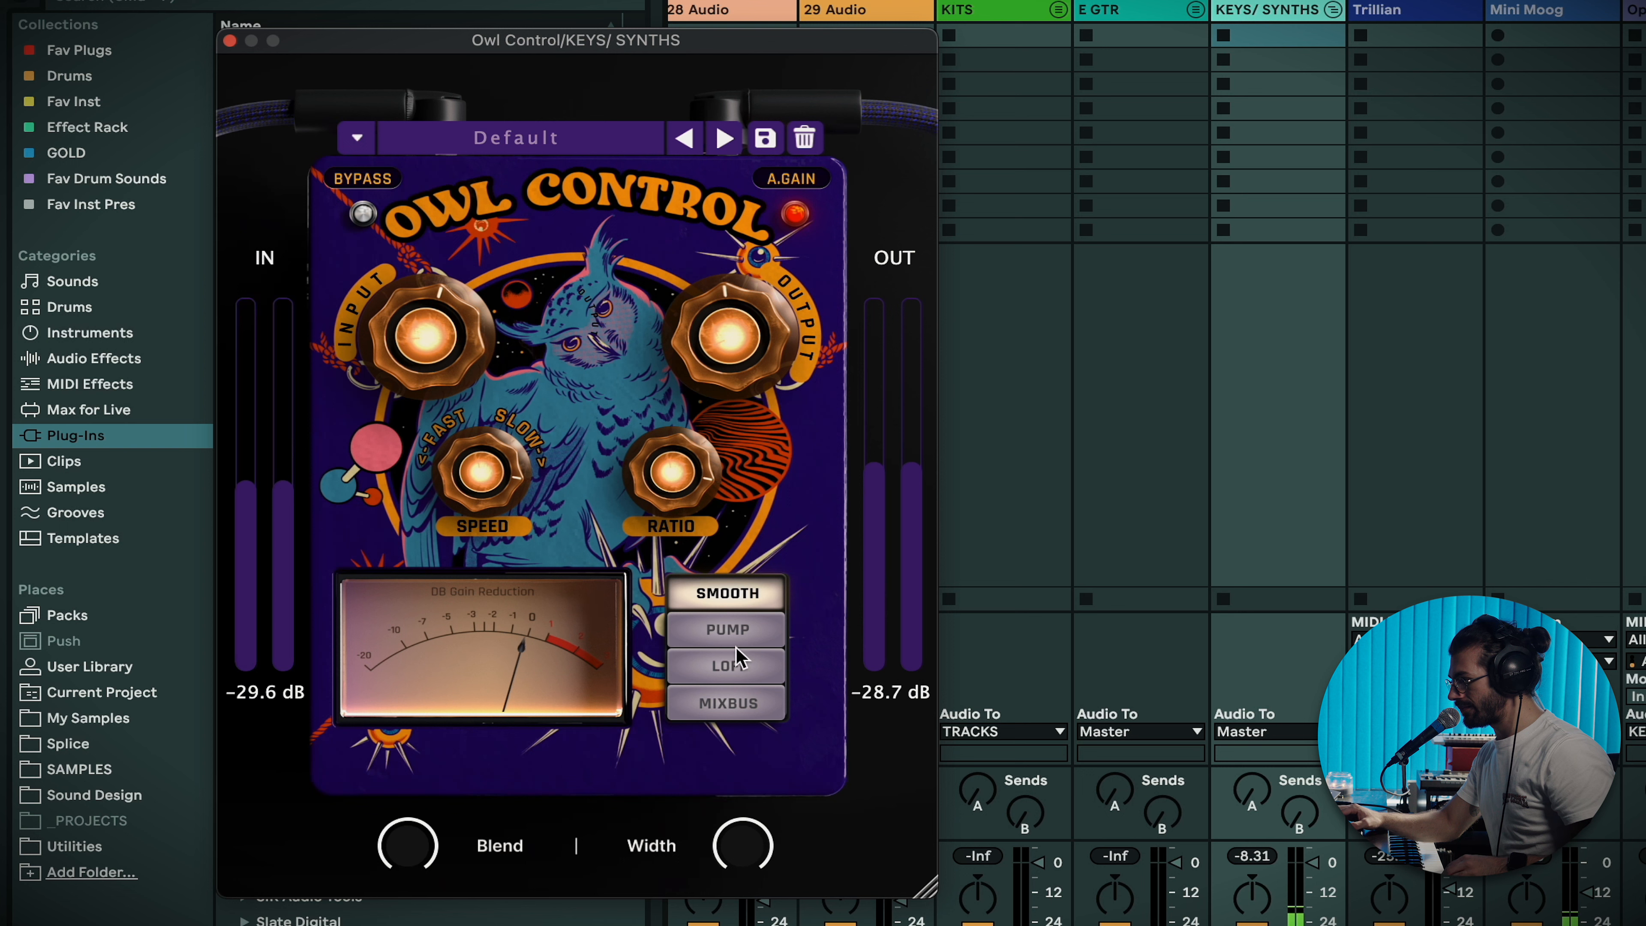
mouse_move(461, 369)
drag(447, 344, 444, 192)
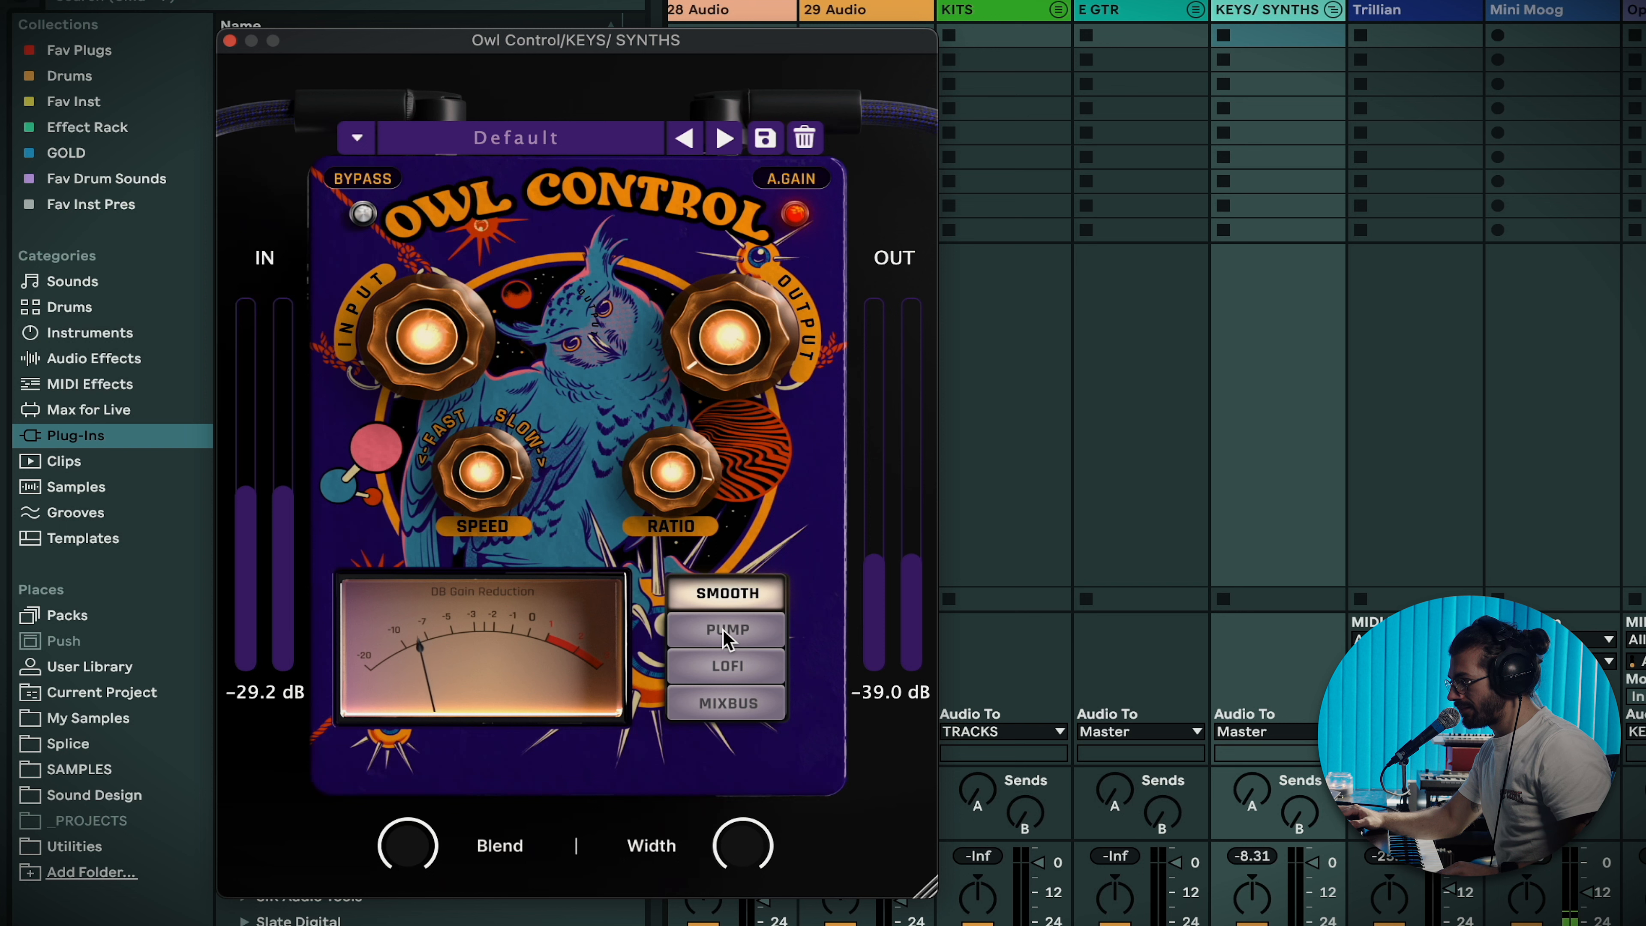
click(727, 635)
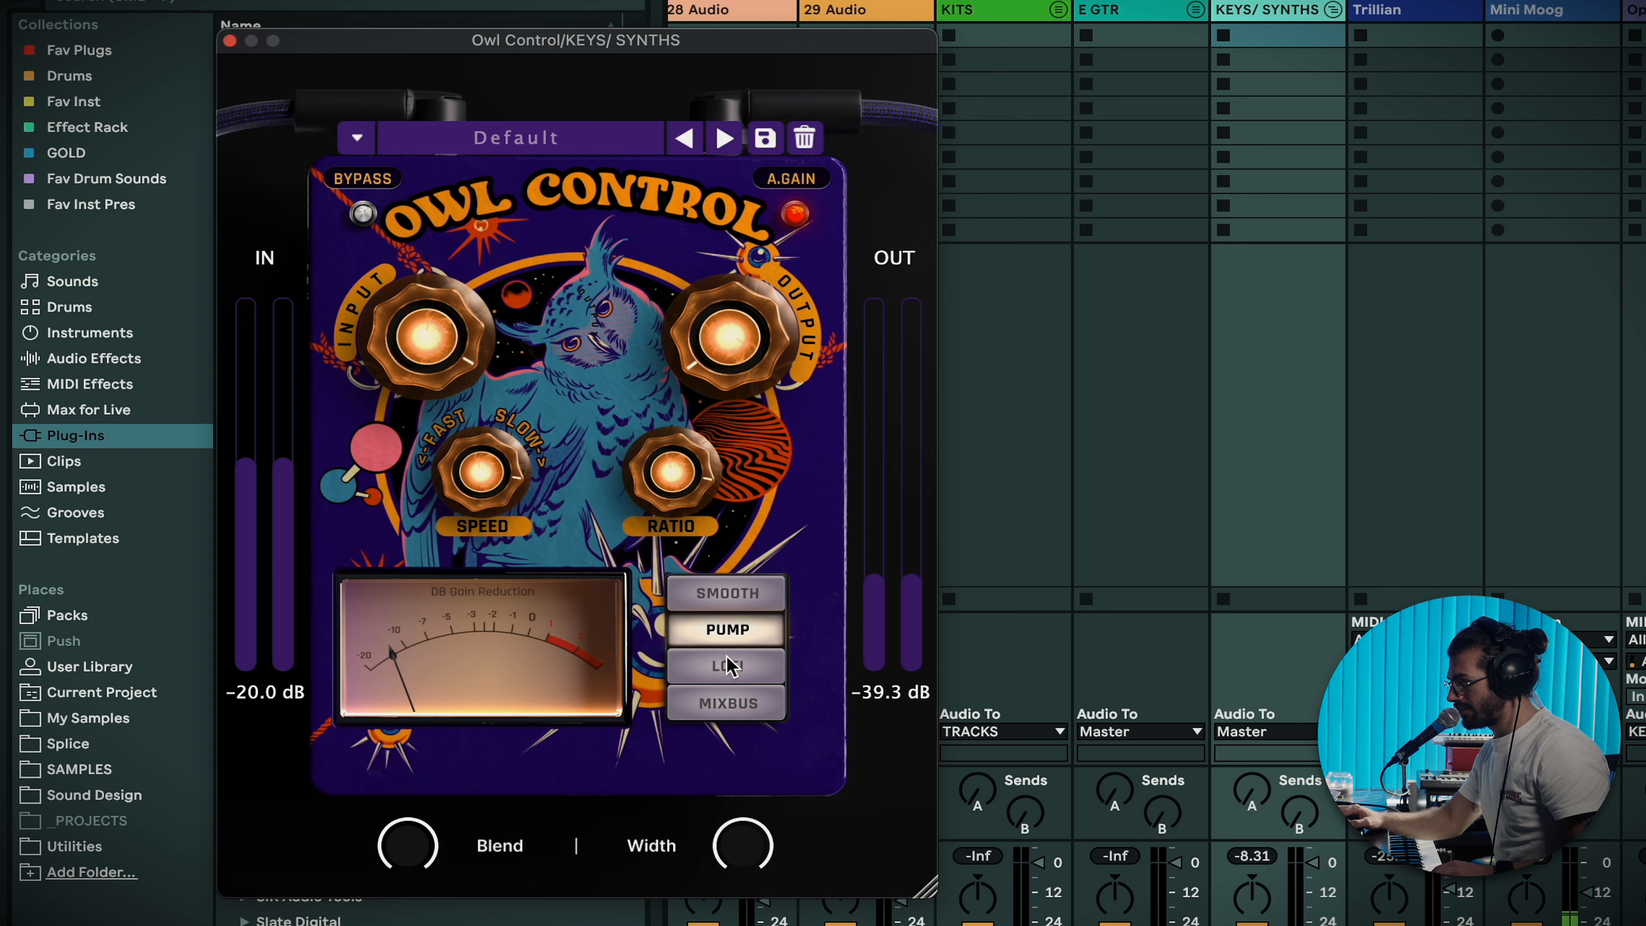
click(729, 675)
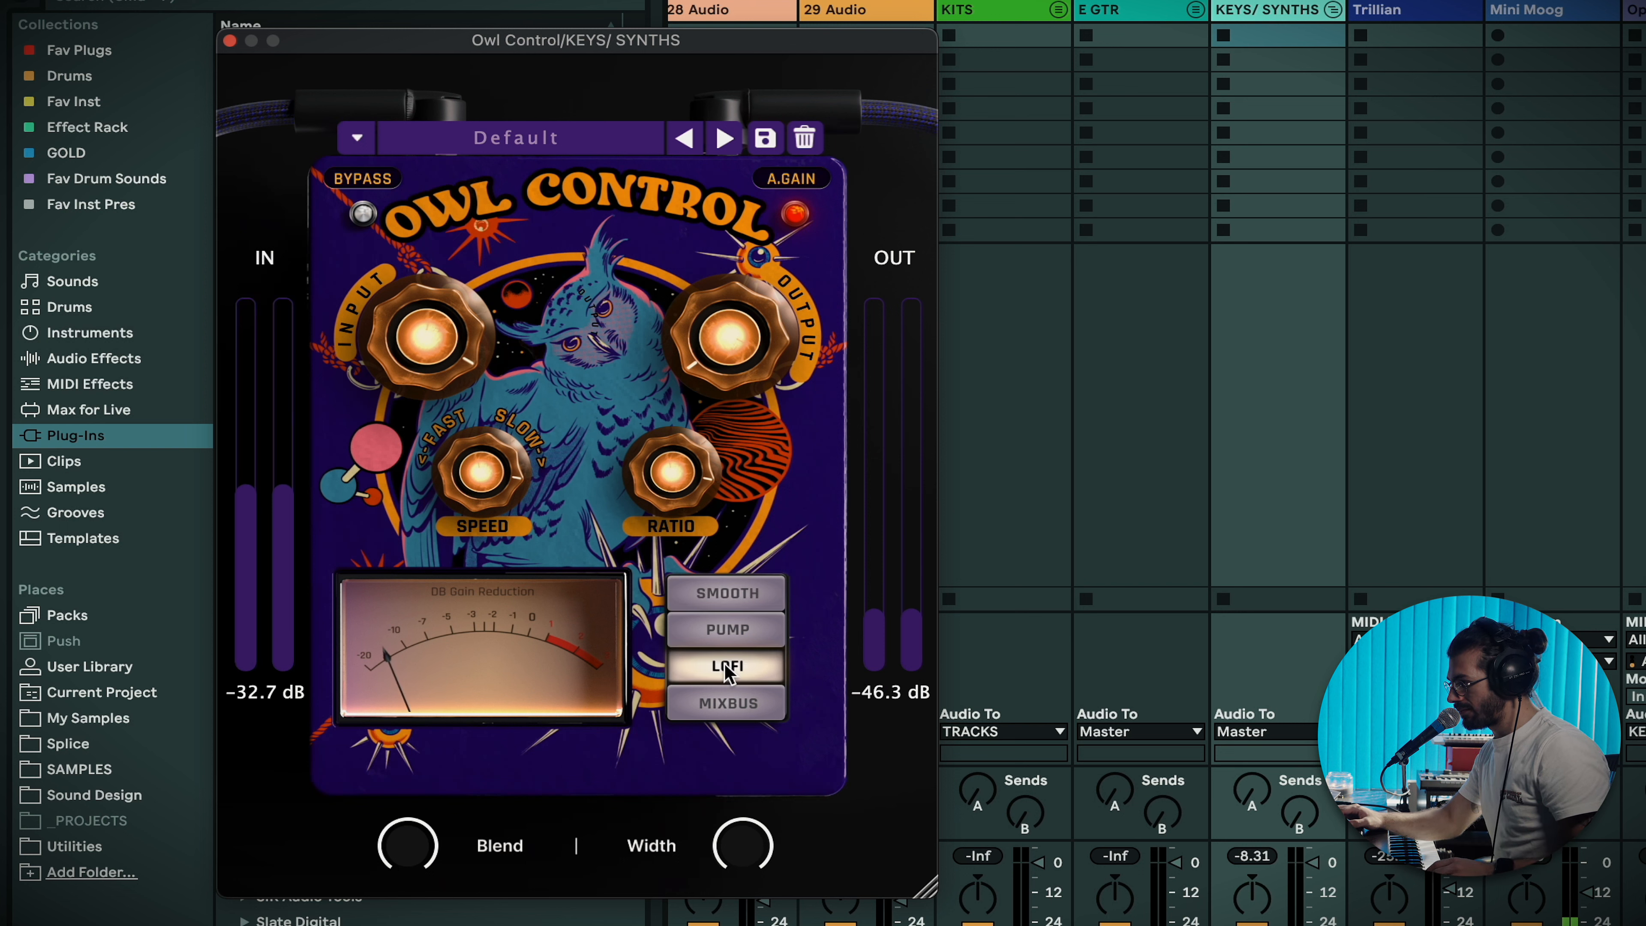
click(720, 706)
Lower the Input for lighter gain reduction and audition the Lofi, Pump and Smooth modes.
mouse_move(447, 468)
mouse_move(432, 378)
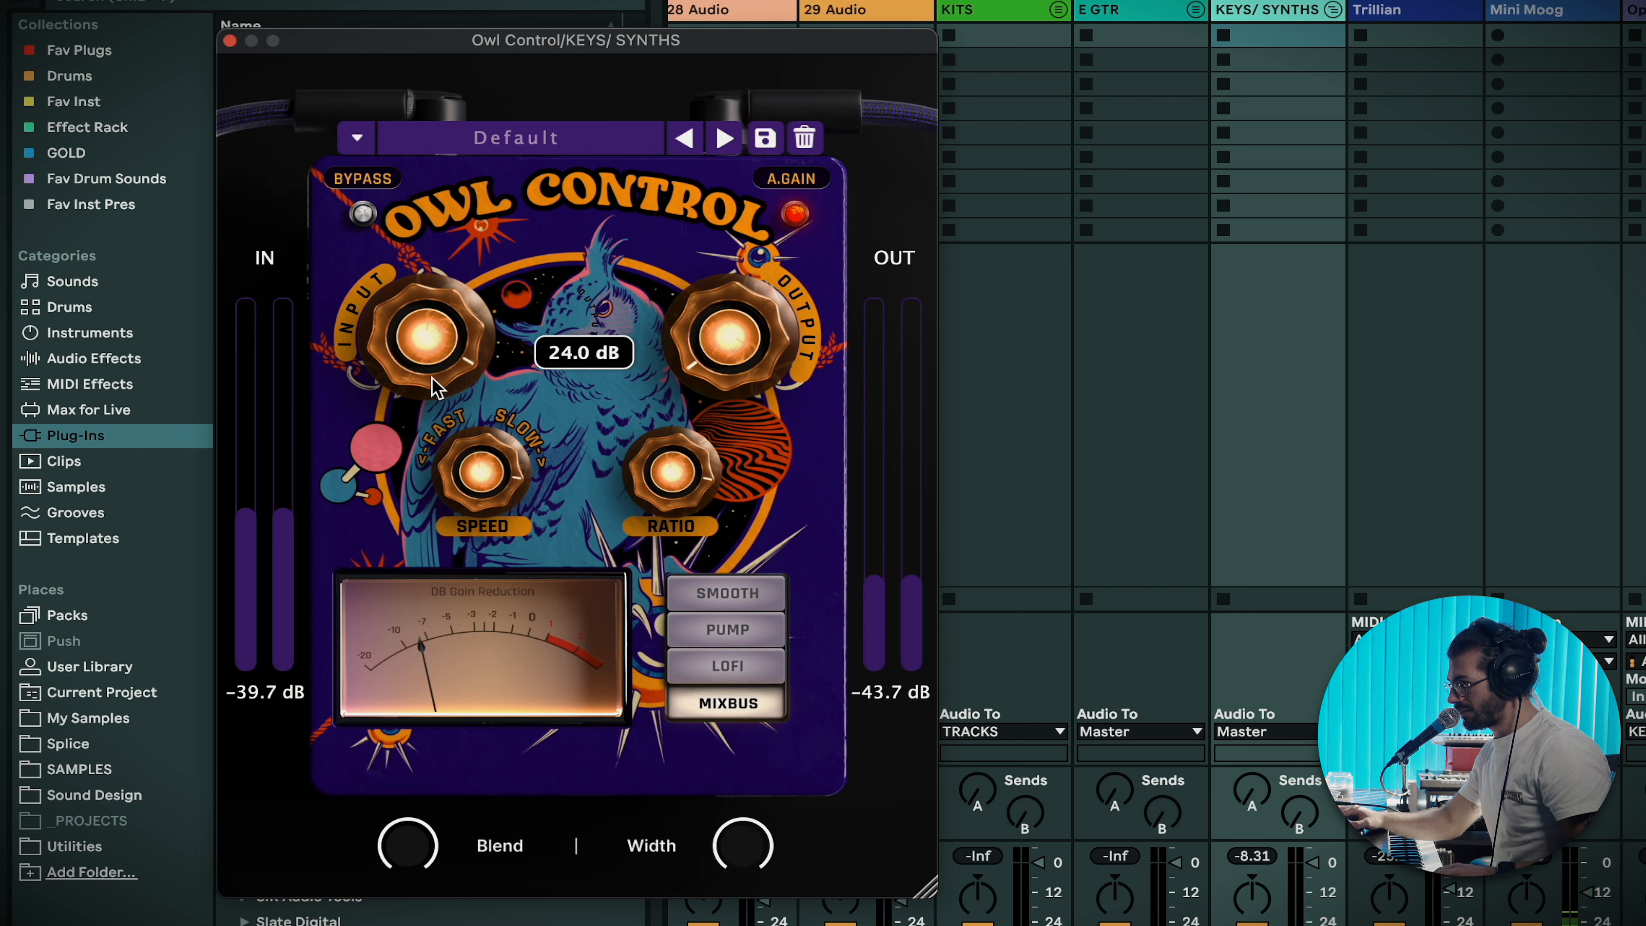
drag(436, 359, 433, 454)
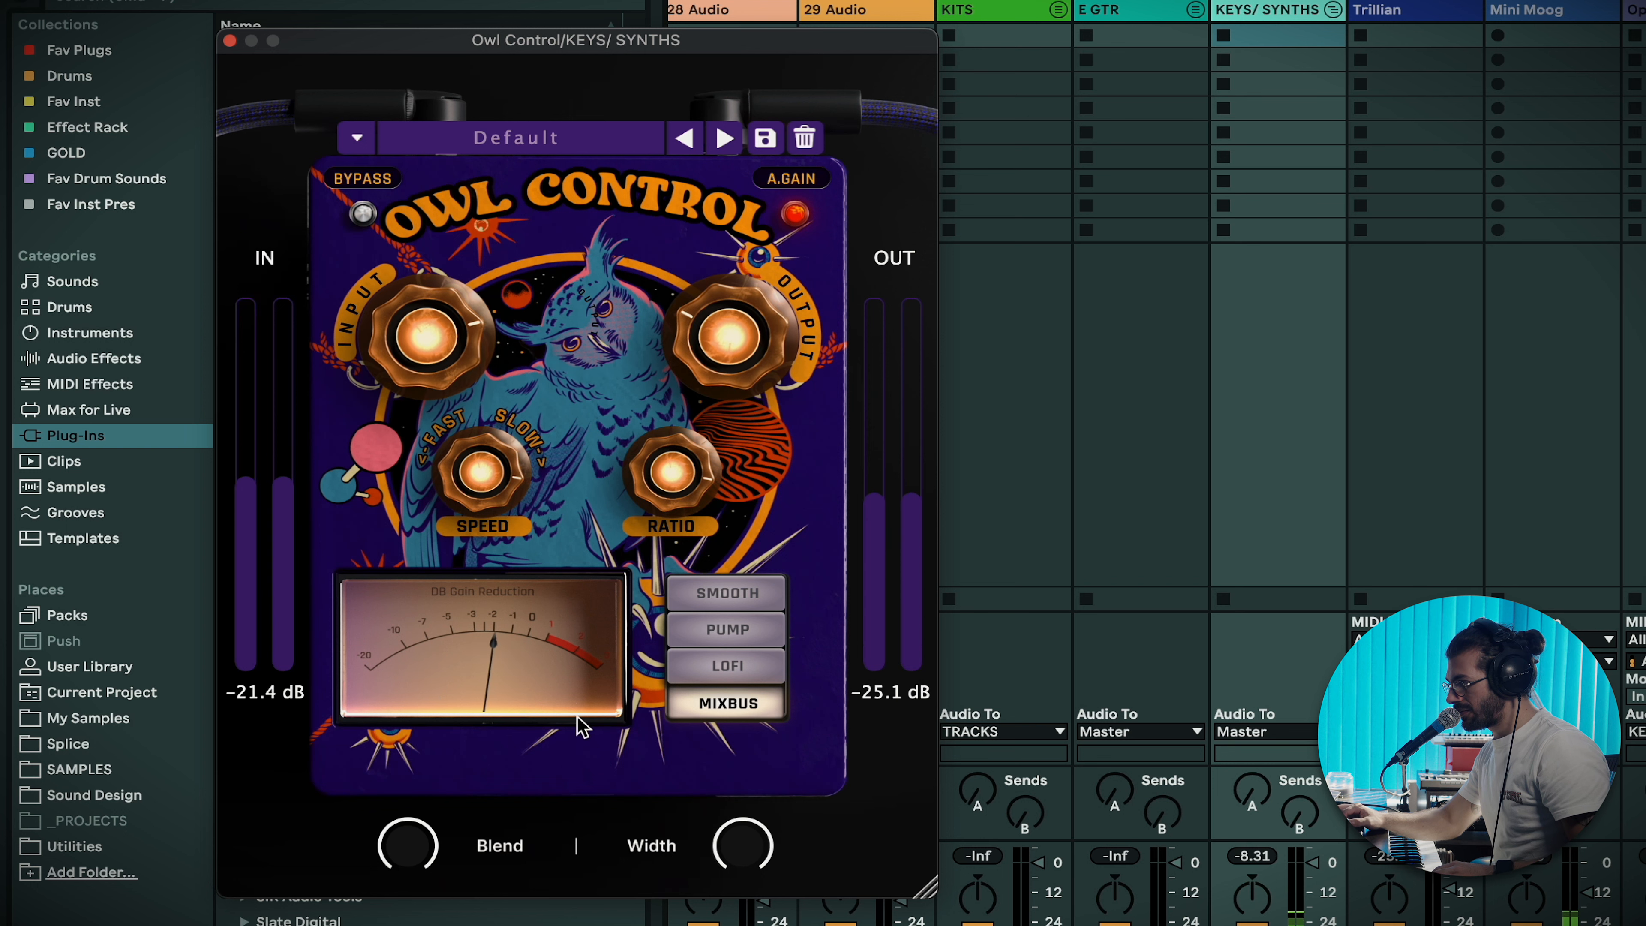
click(719, 673)
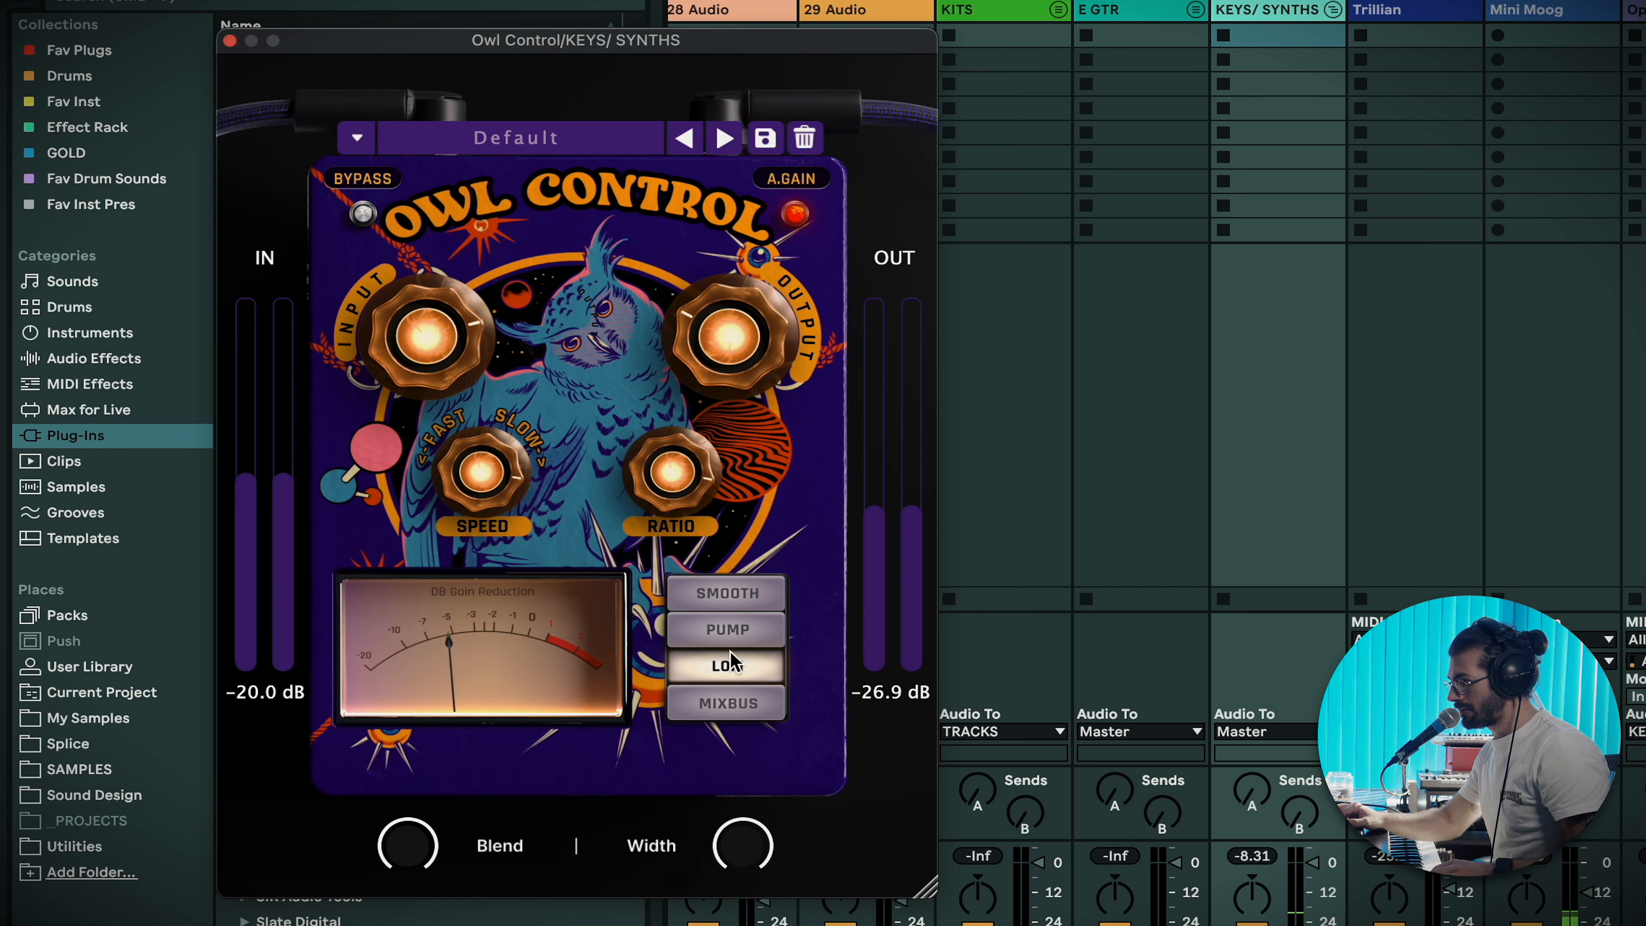
click(729, 637)
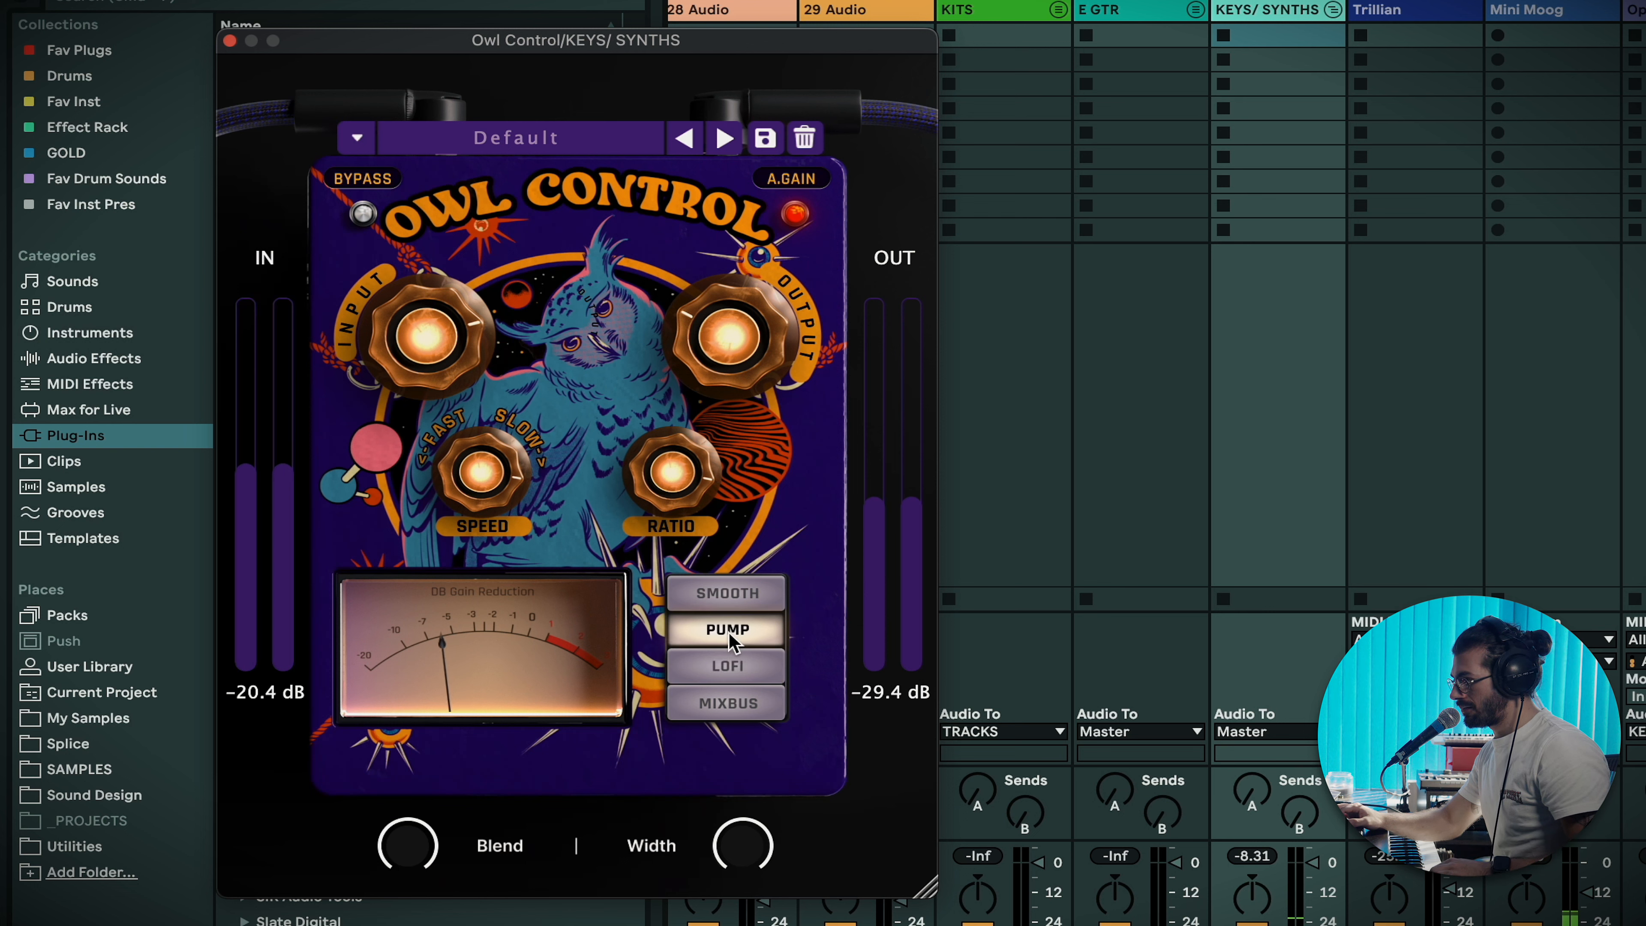
click(702, 595)
Turn the Speed toward fast and audition the Pump, Lofi and Mixbus modes.
mouse_move(506, 493)
drag(502, 488, 487, 575)
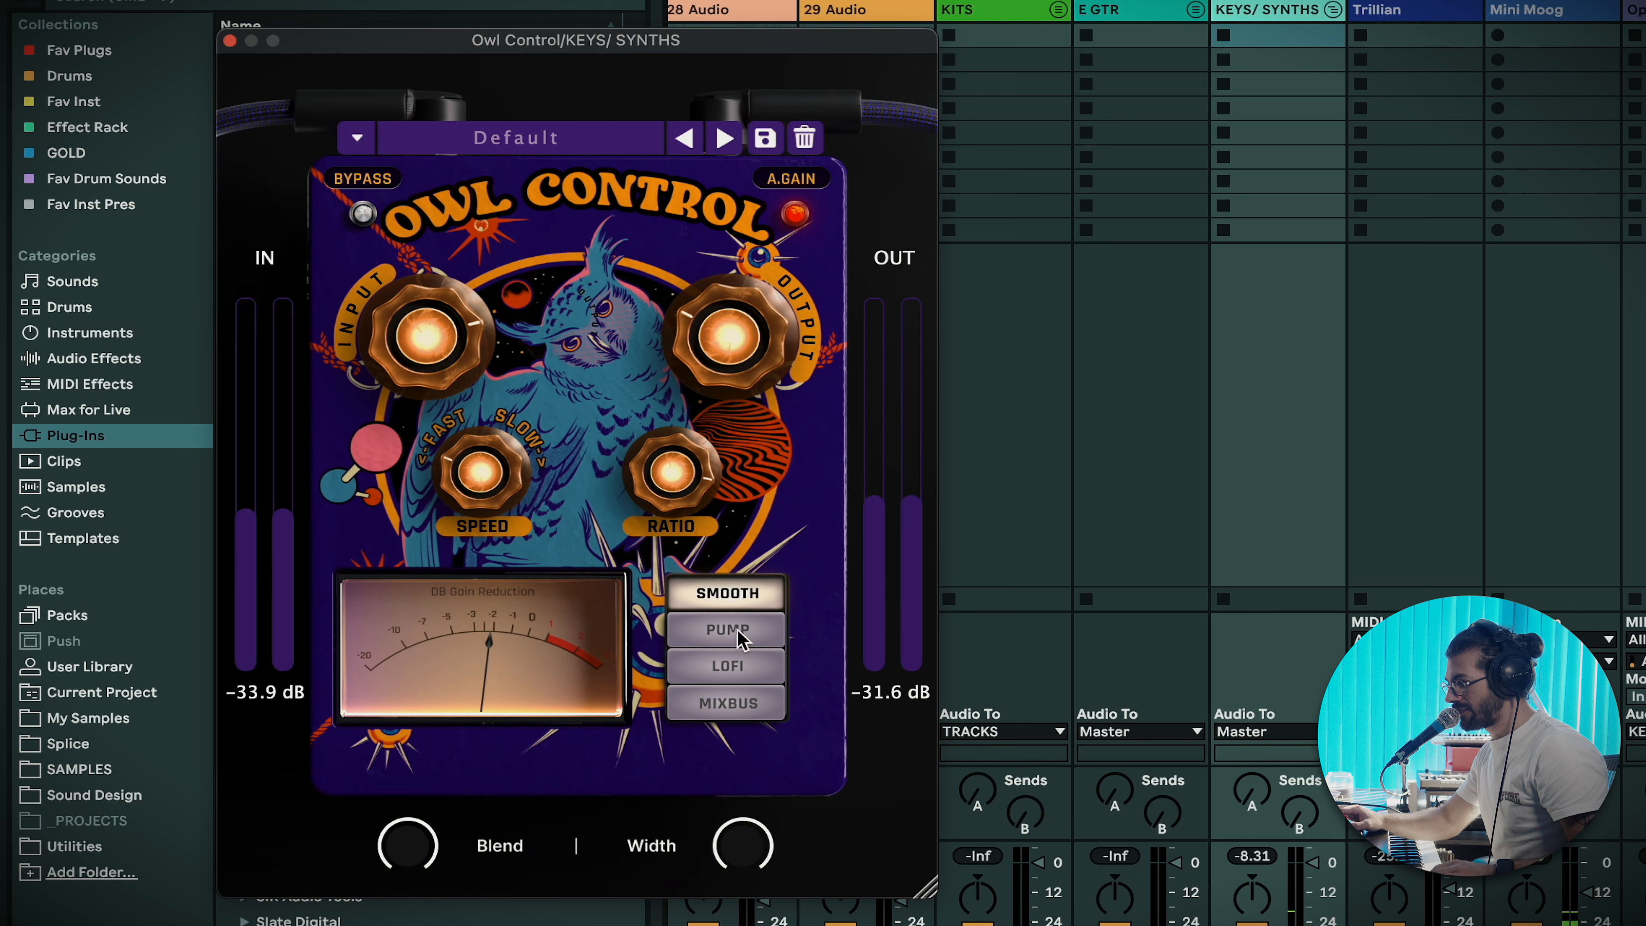
click(737, 631)
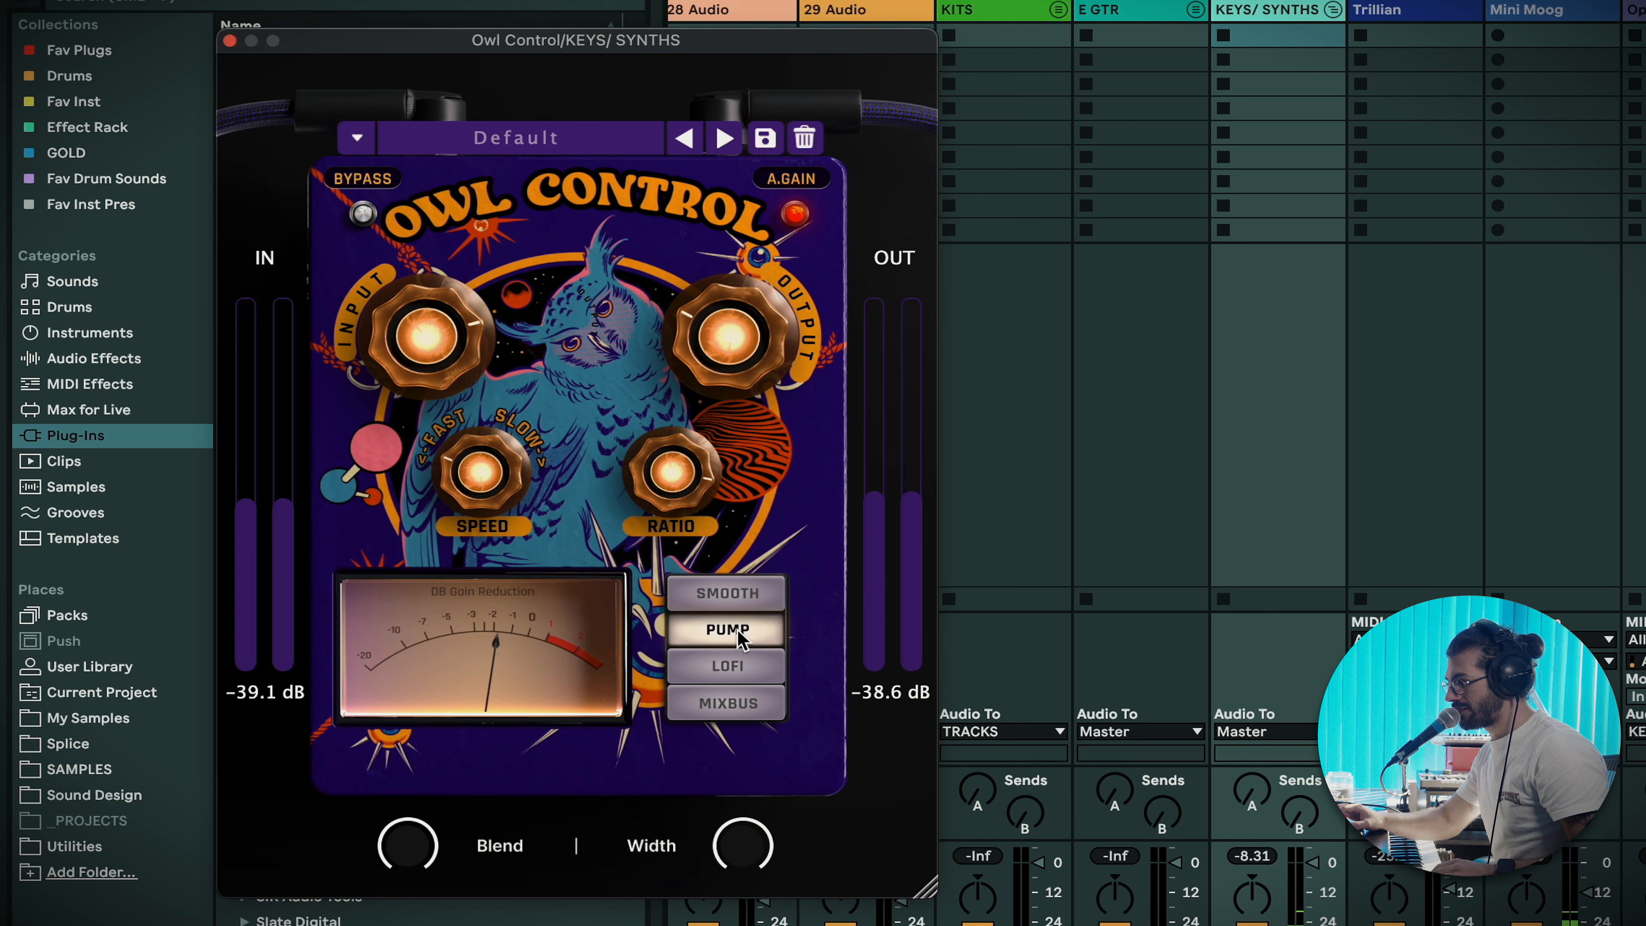
click(731, 672)
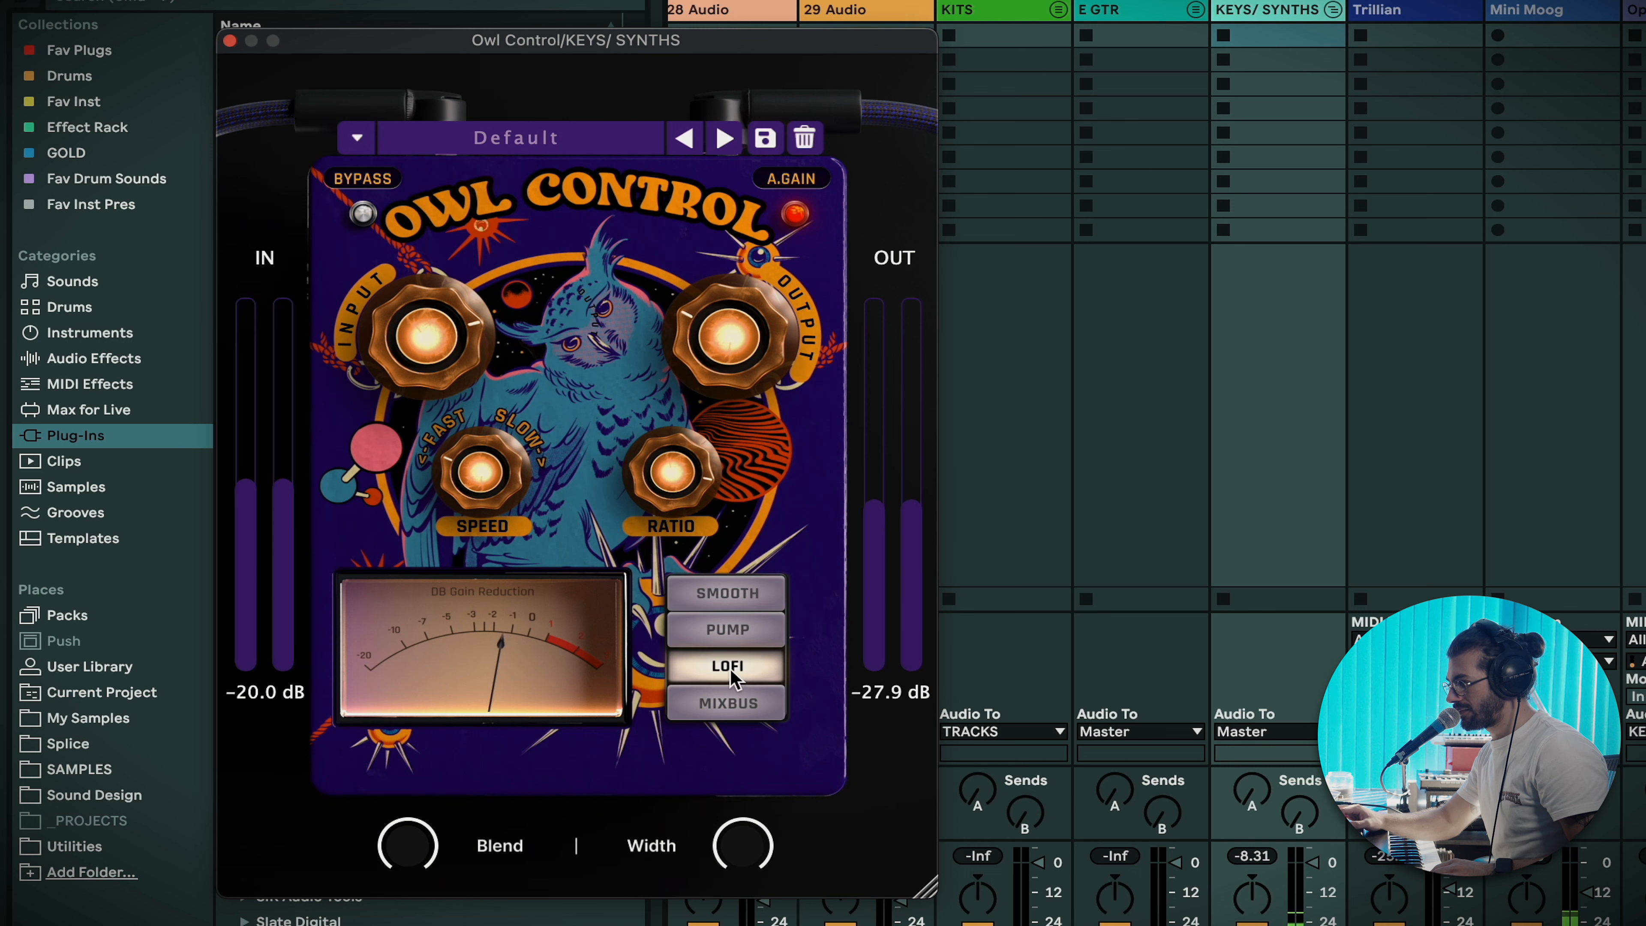
click(722, 700)
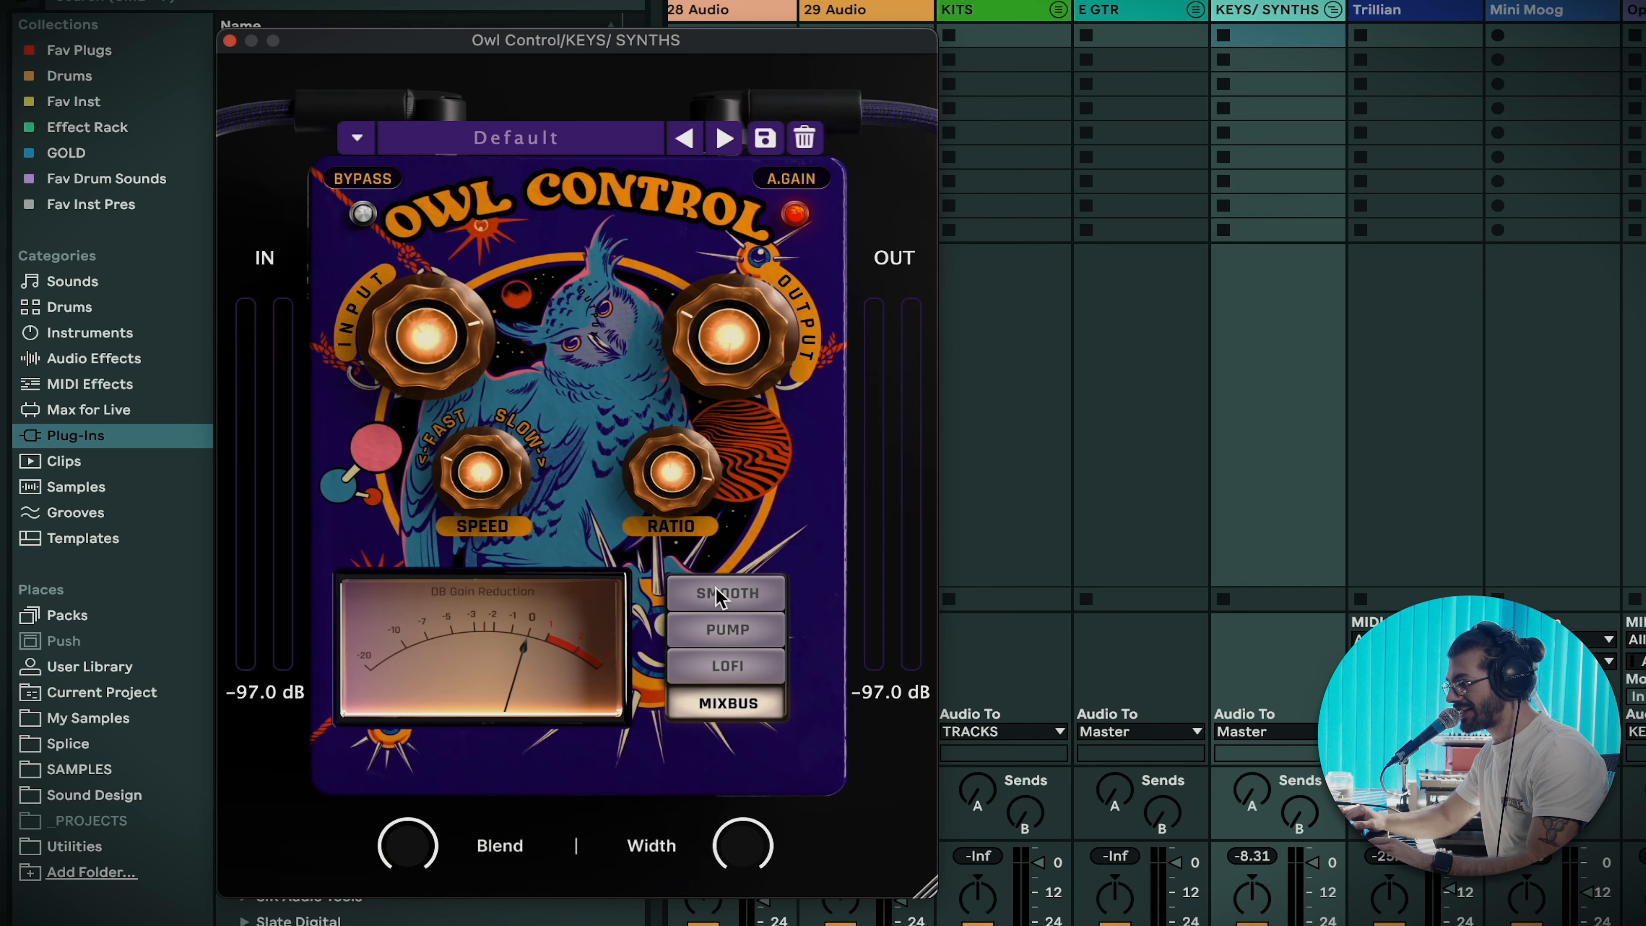
Switch to Smooth mode and reset the Speed and Ratio to their defaults.
click(724, 596)
mouse_move(493, 503)
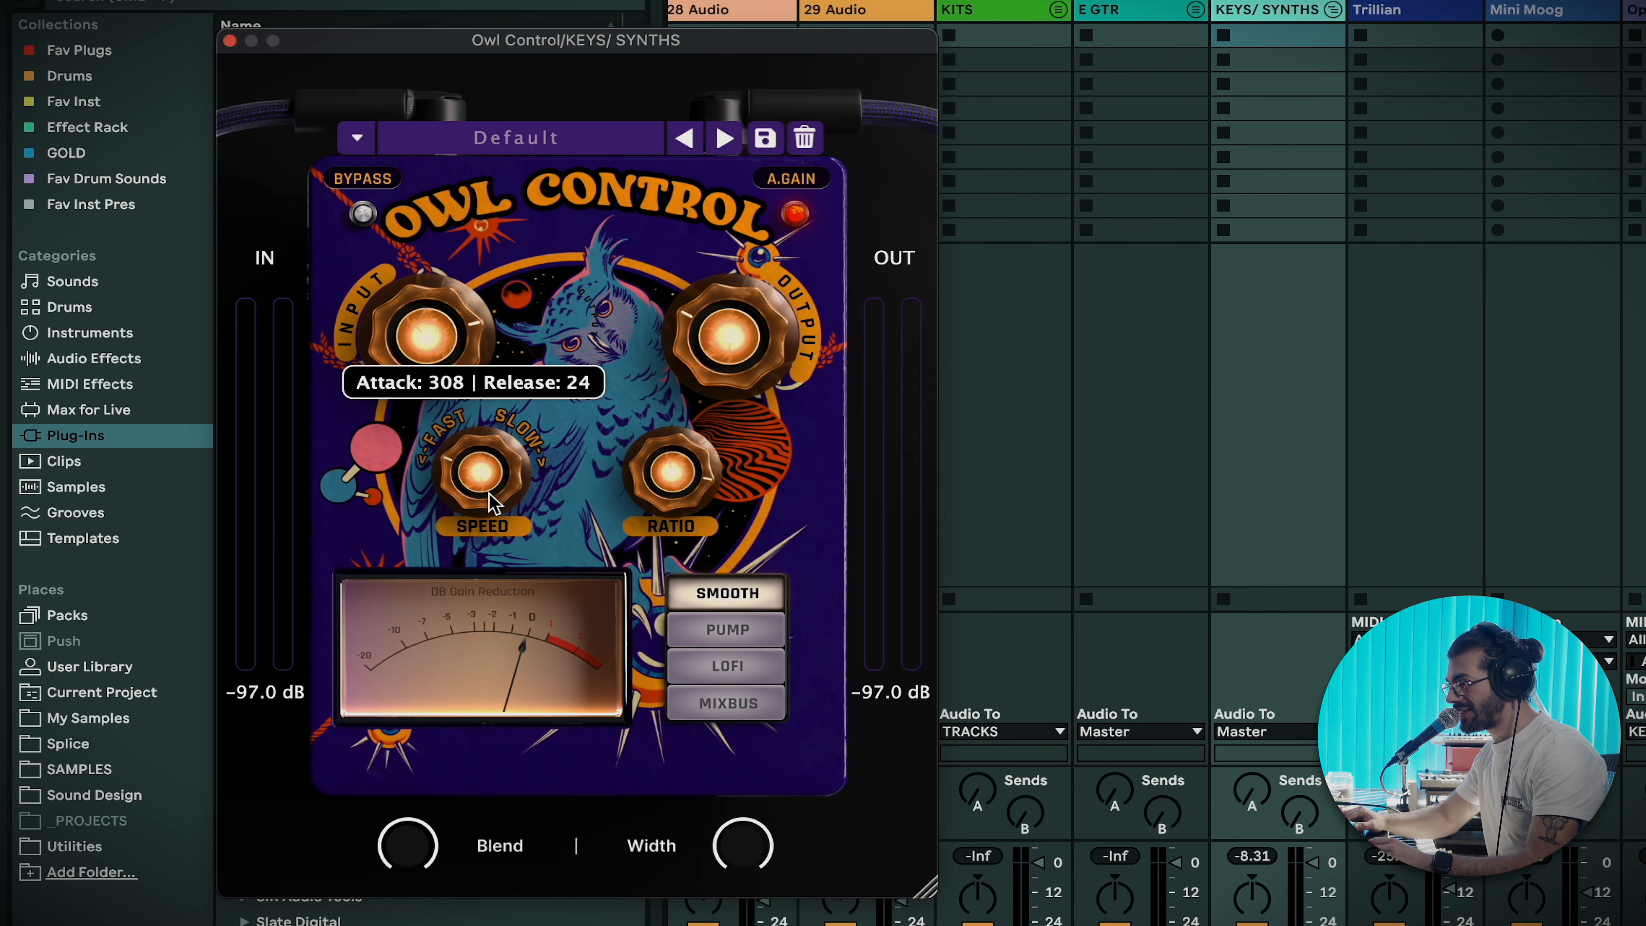
double_click(478, 482)
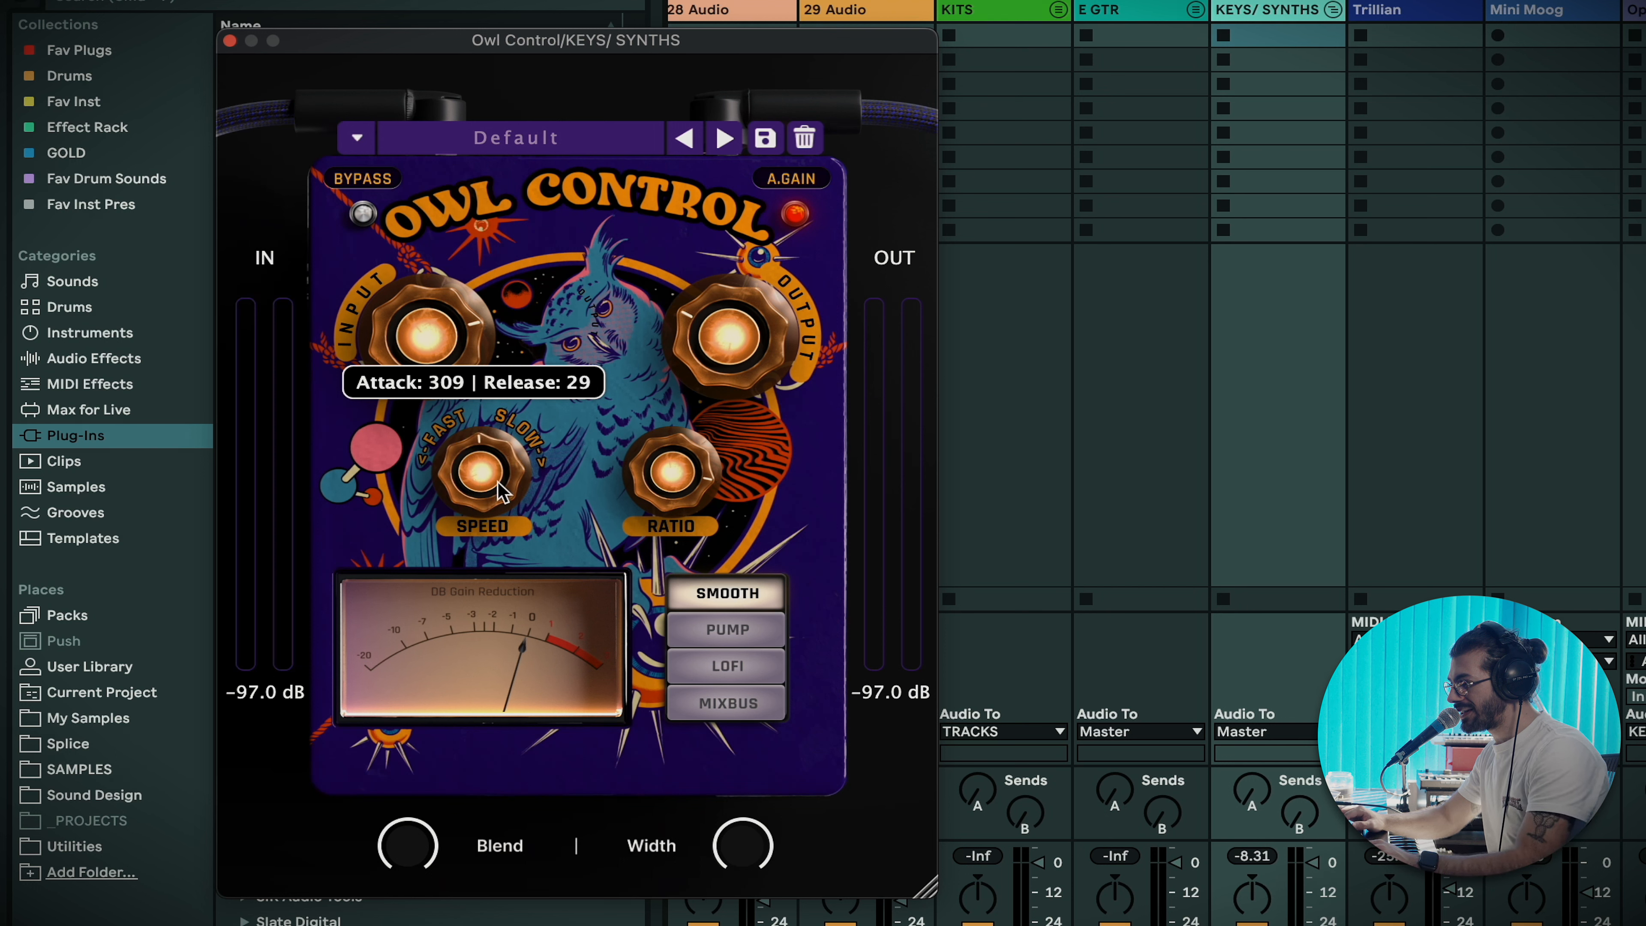
double_click(717, 475)
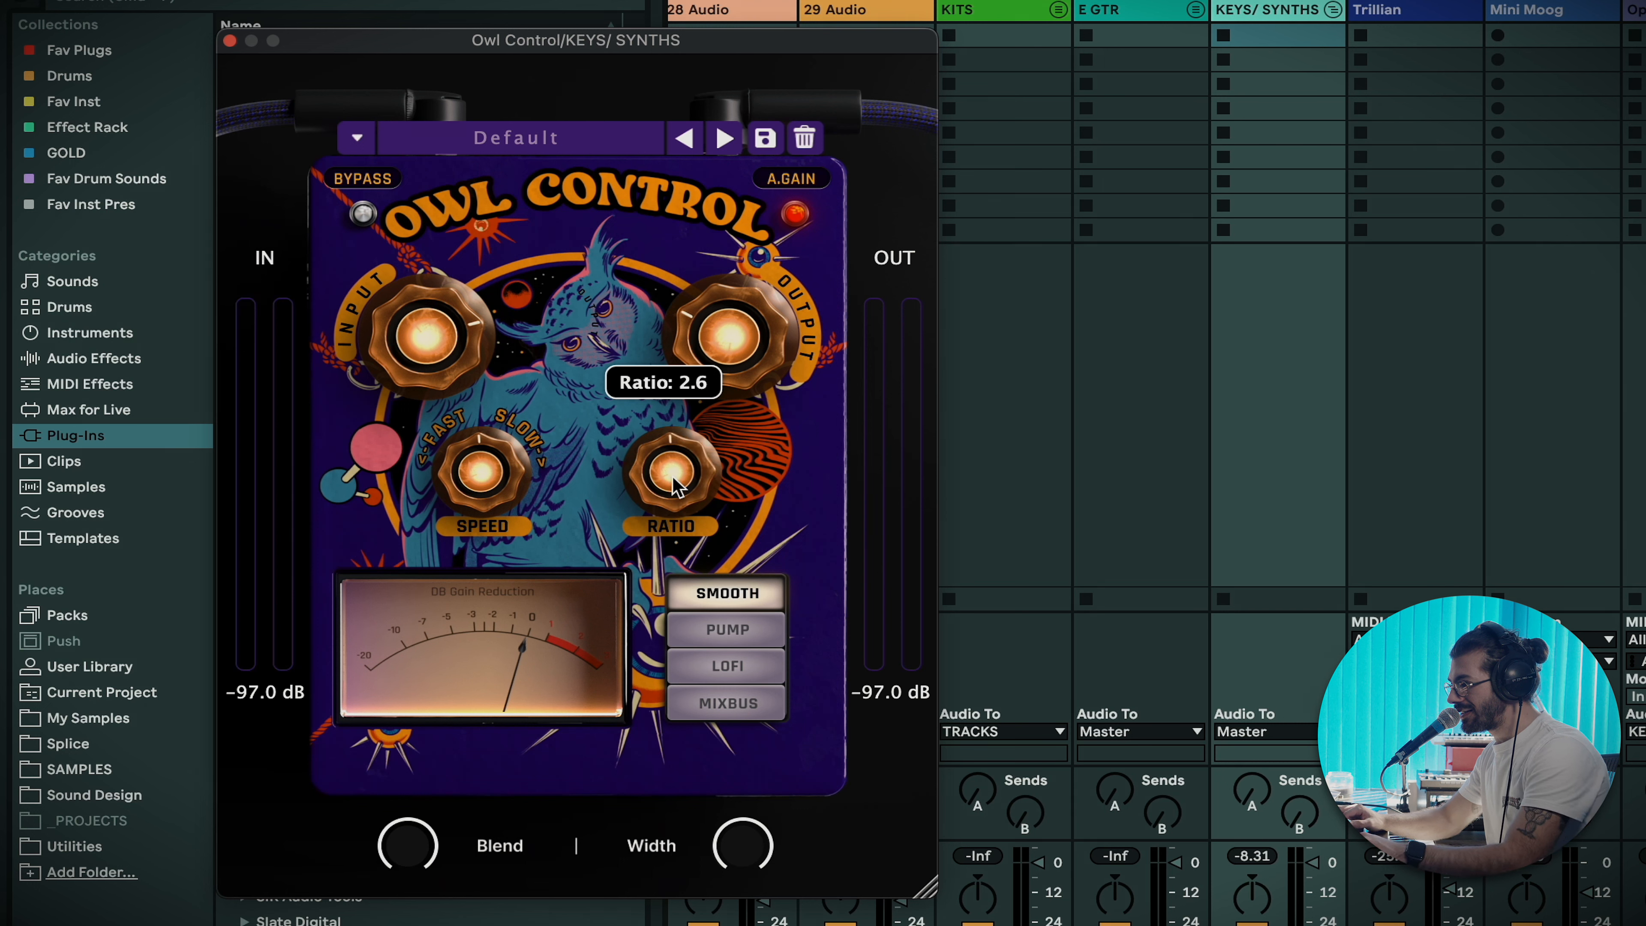
Compare the attack, release and ratio values of the Pump, Lofi and Mixbus modes at the default knob settings.
click(724, 629)
mouse_move(502, 518)
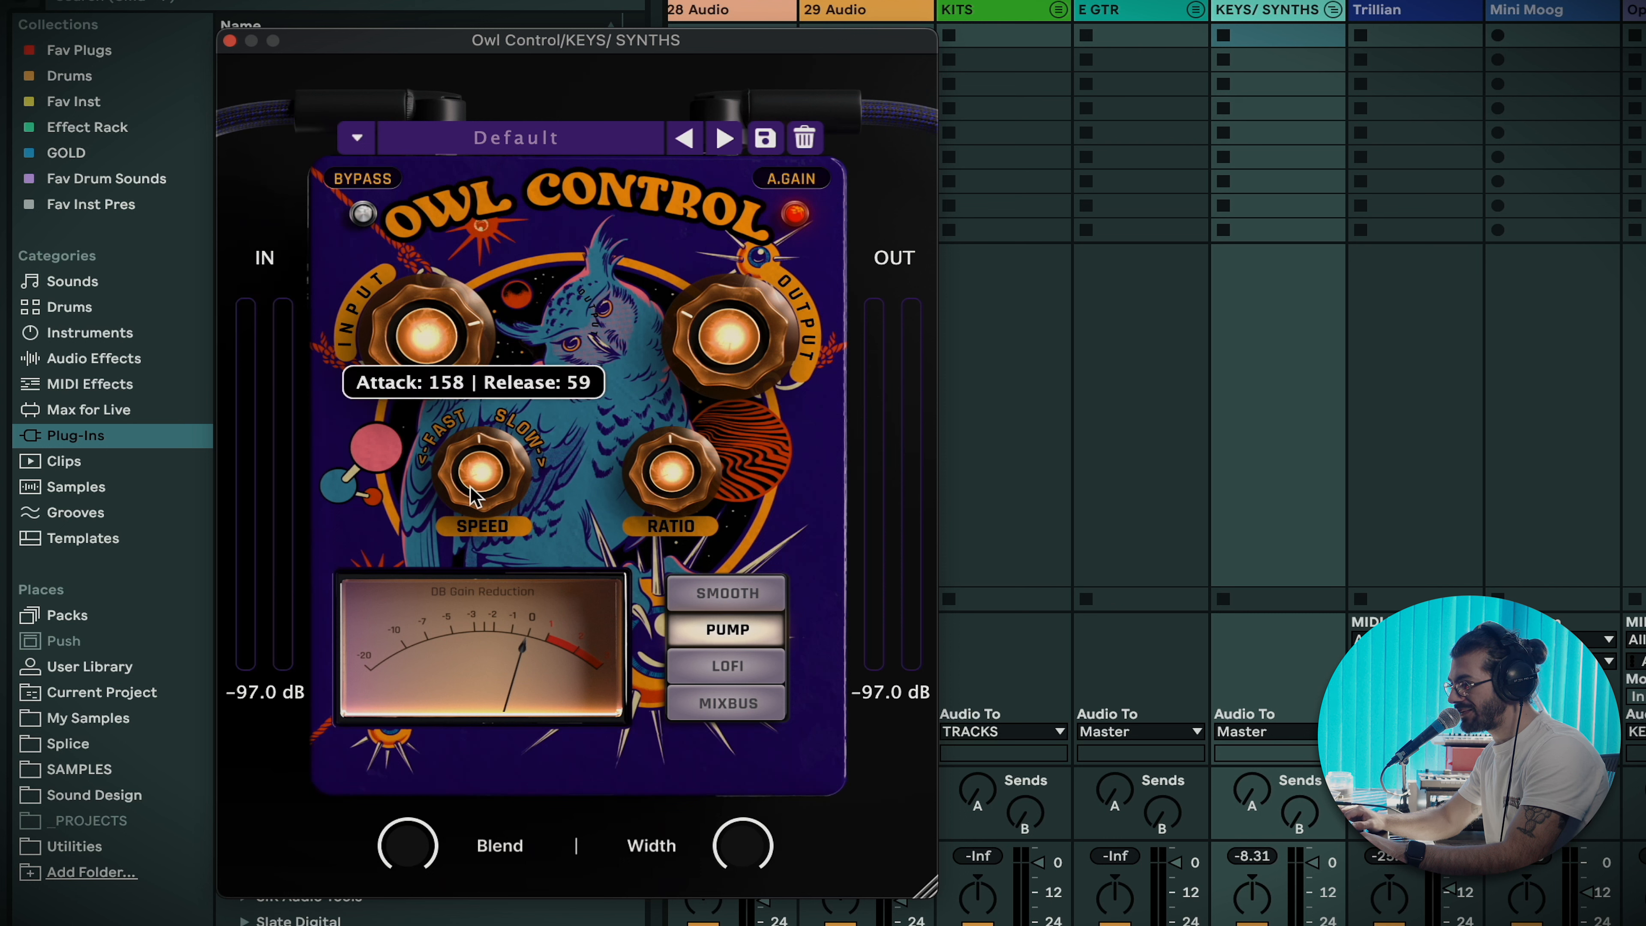
mouse_move(622, 487)
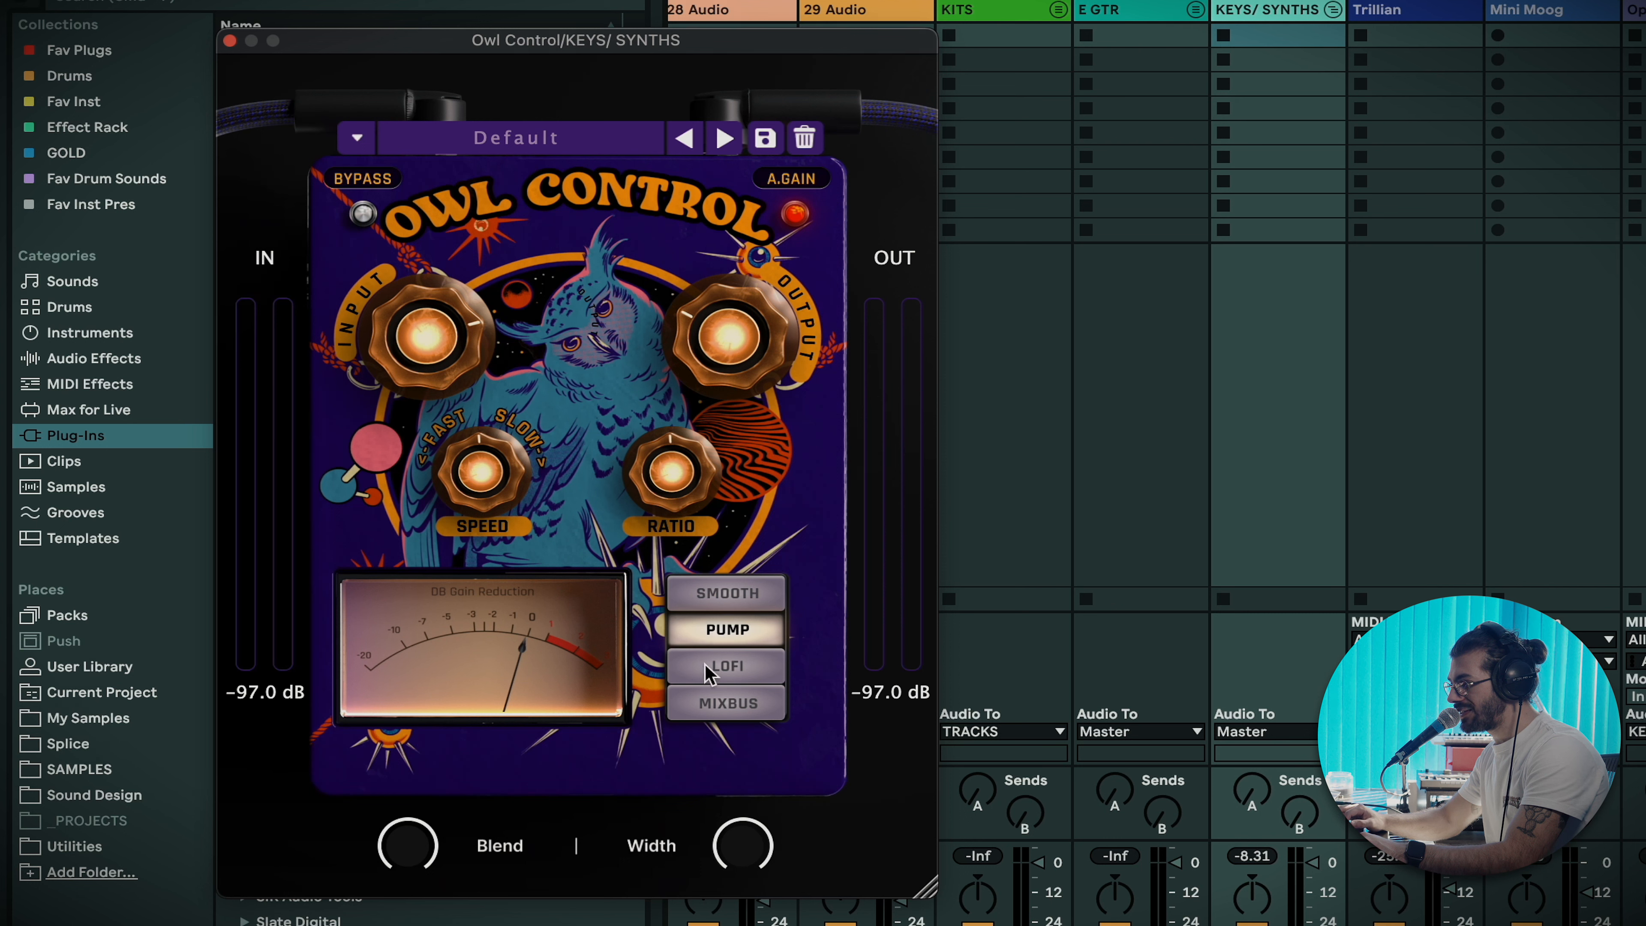
click(727, 665)
mouse_move(484, 488)
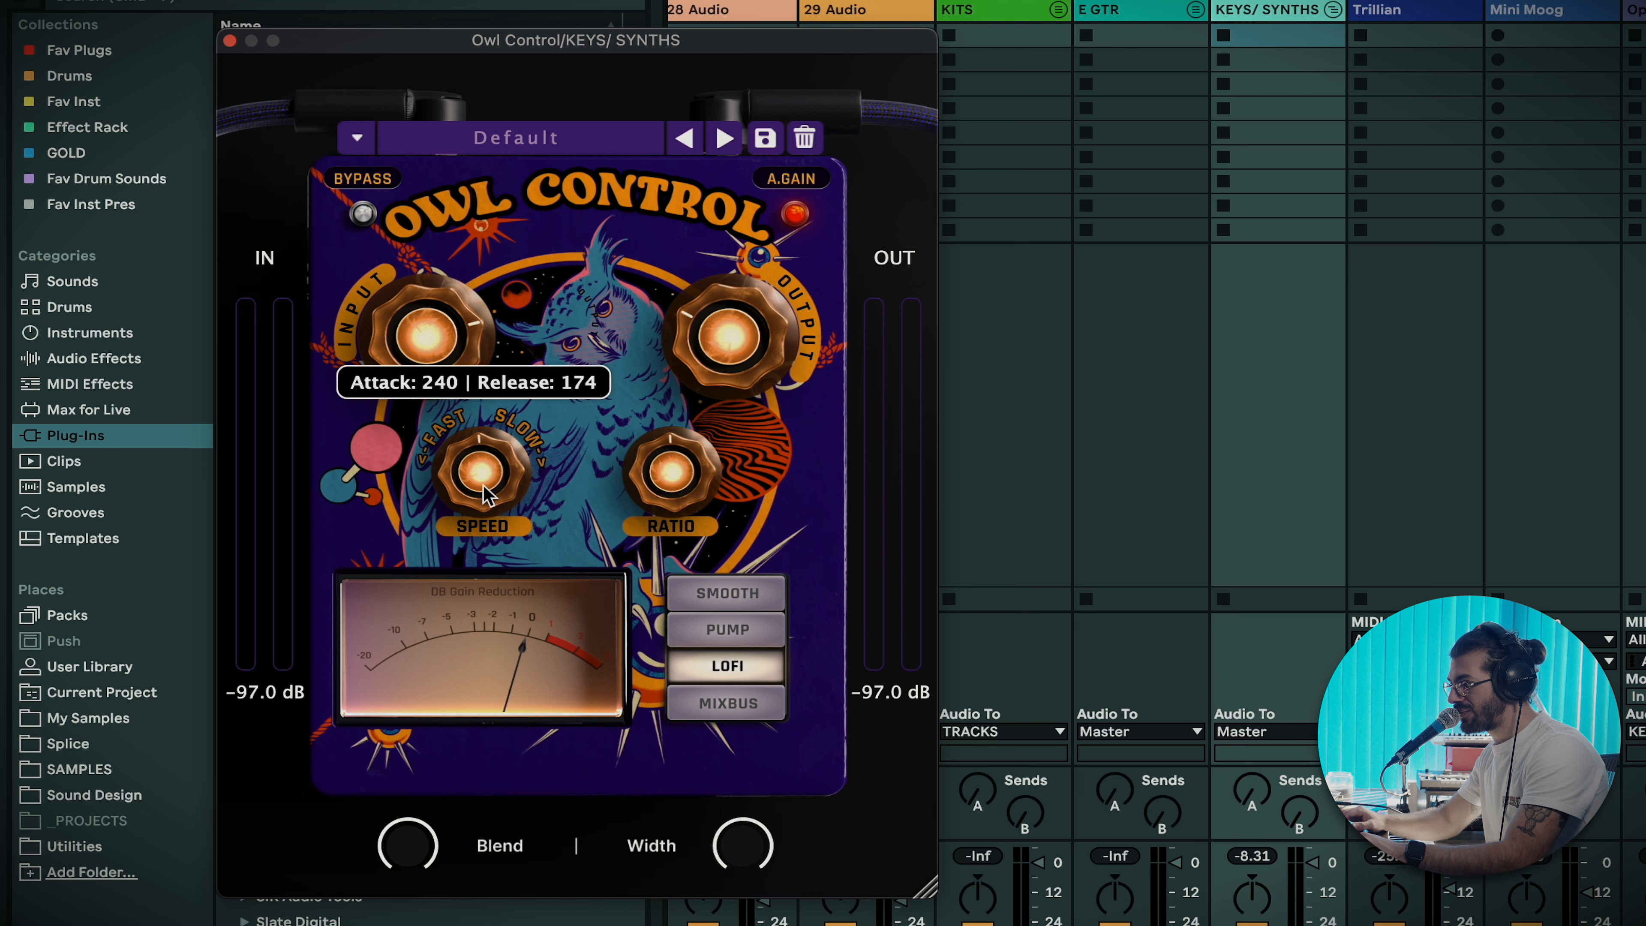
mouse_move(644, 486)
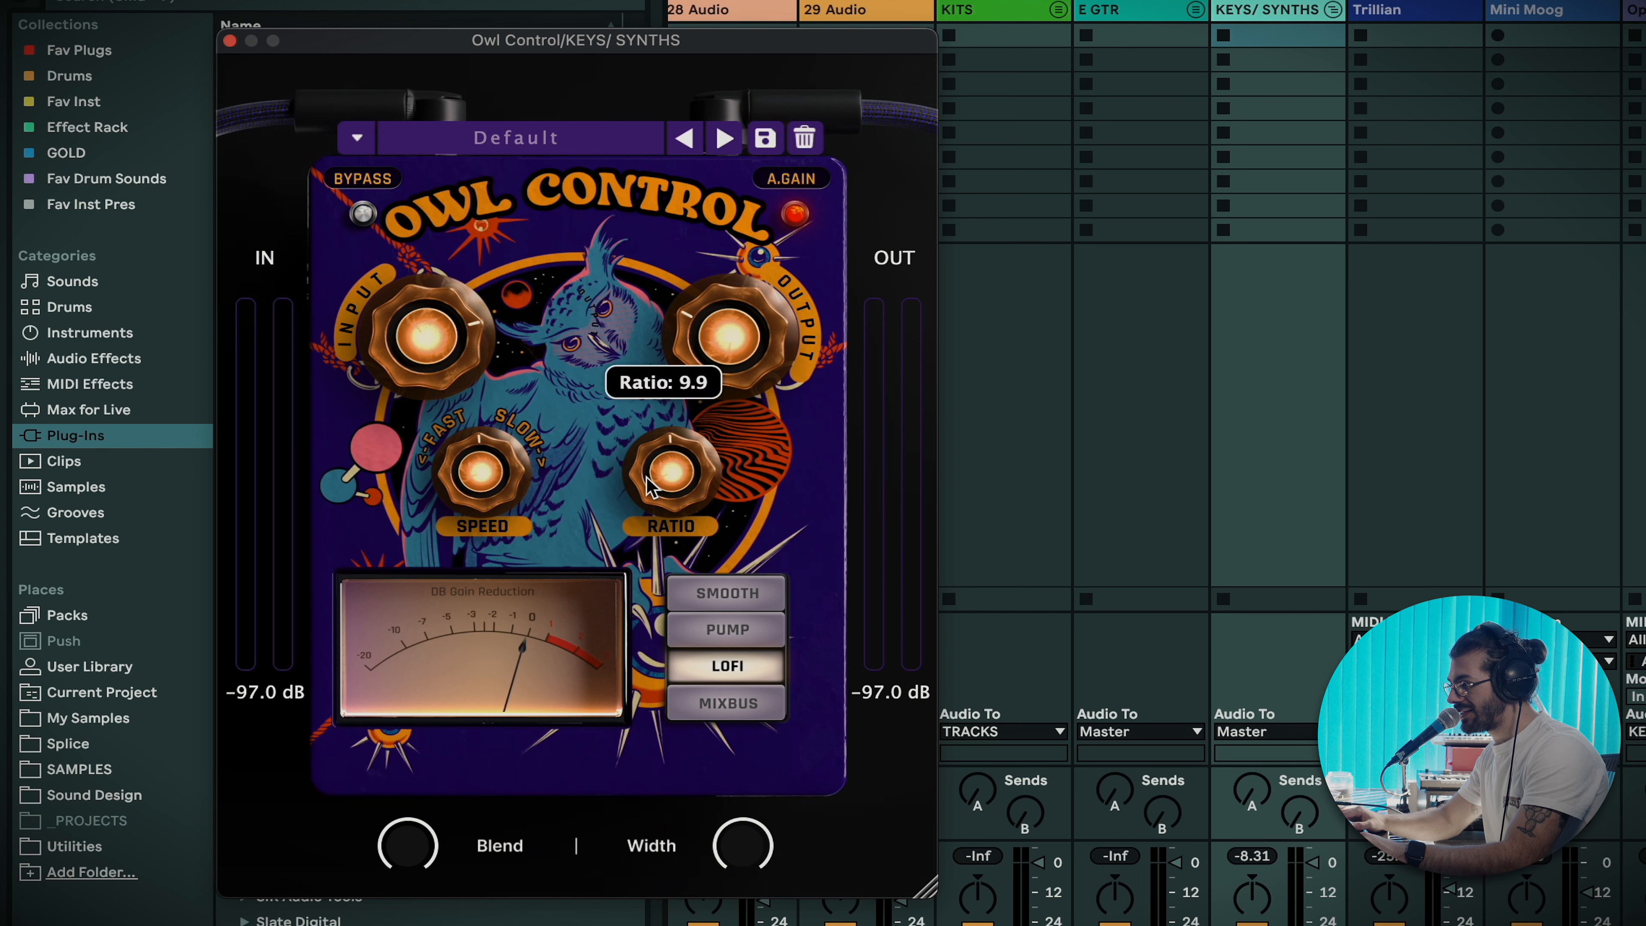
click(741, 709)
mouse_move(500, 490)
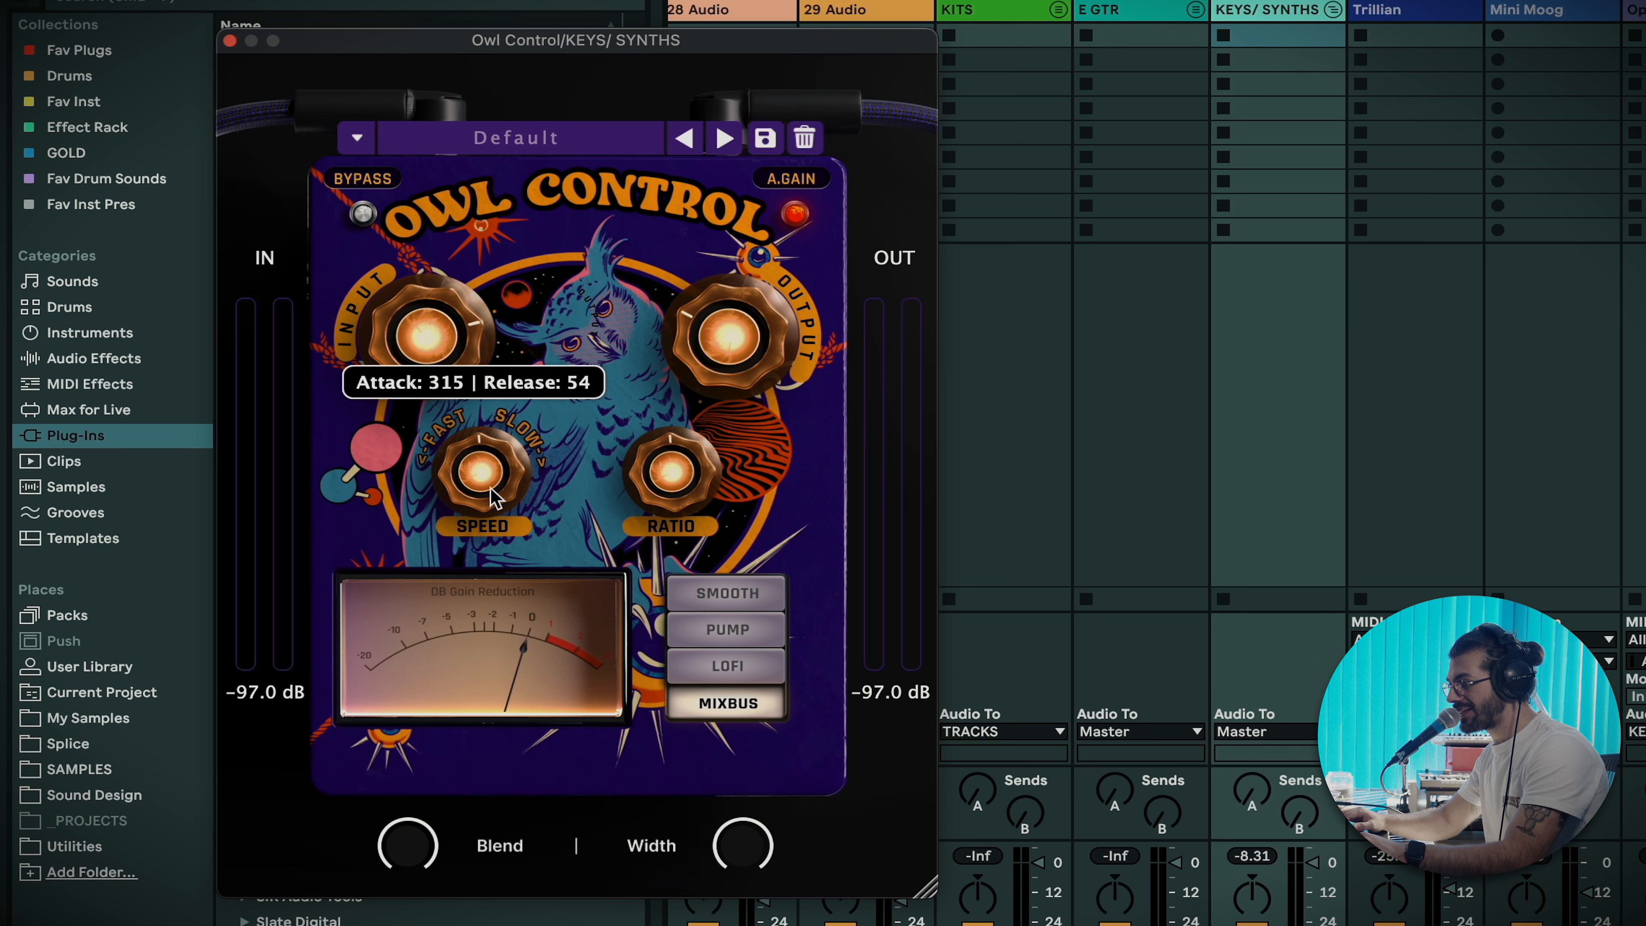
mouse_move(678, 493)
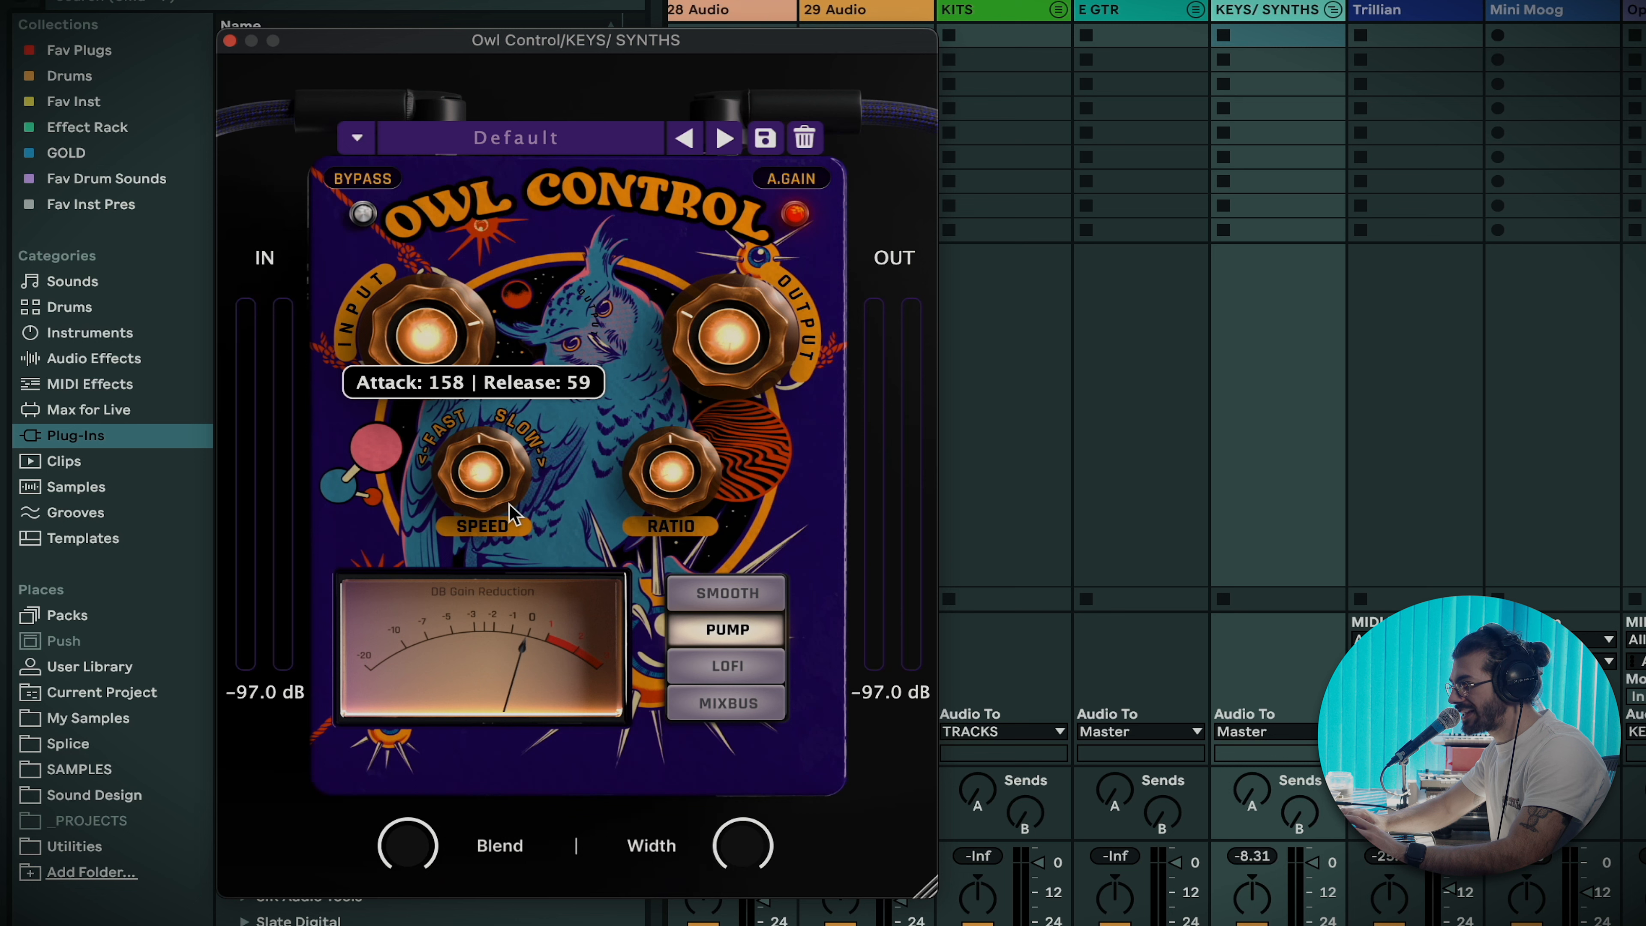
Switch back to Smooth mode and check its attack, release and ratio values.
click(678, 581)
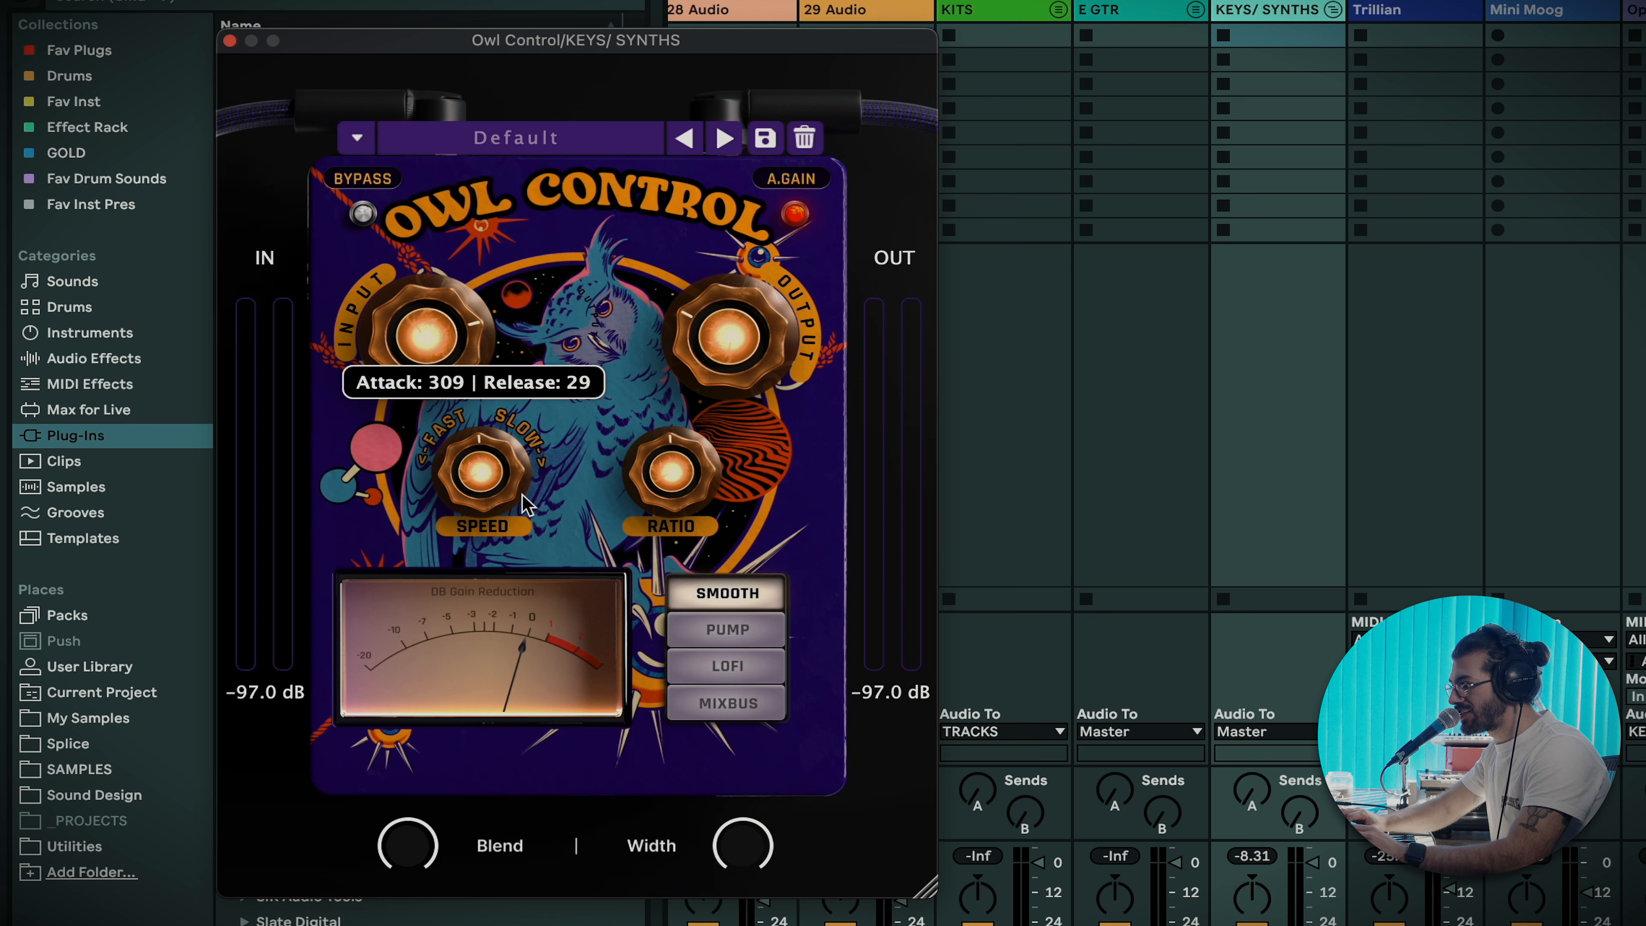
mouse_move(678, 504)
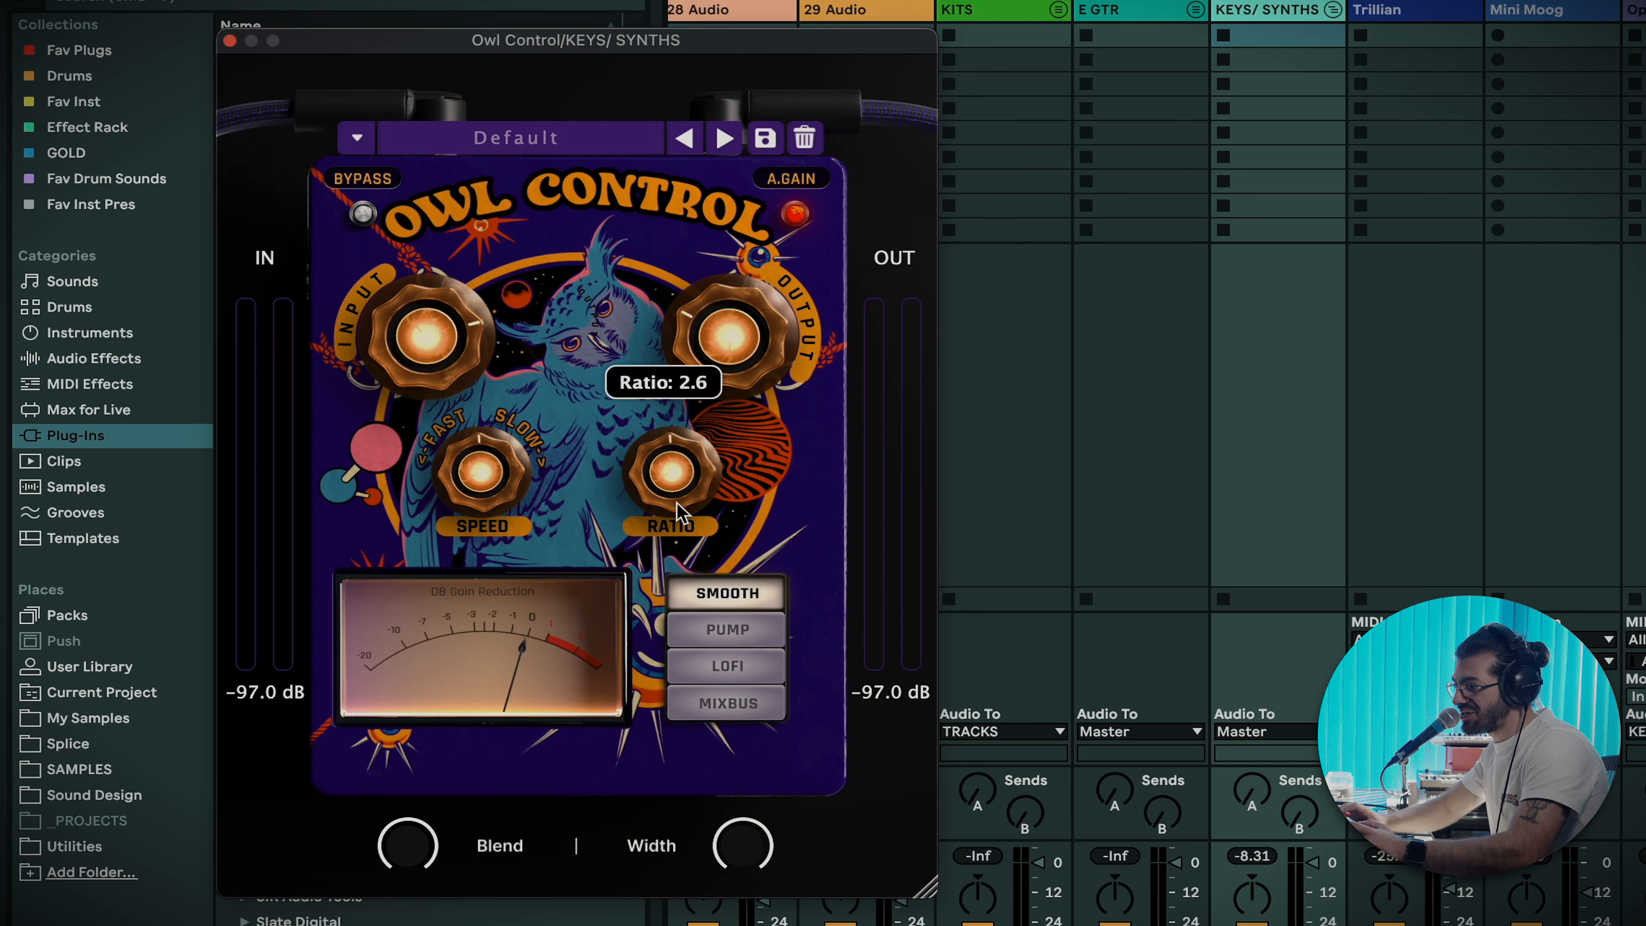
mouse_move(526, 519)
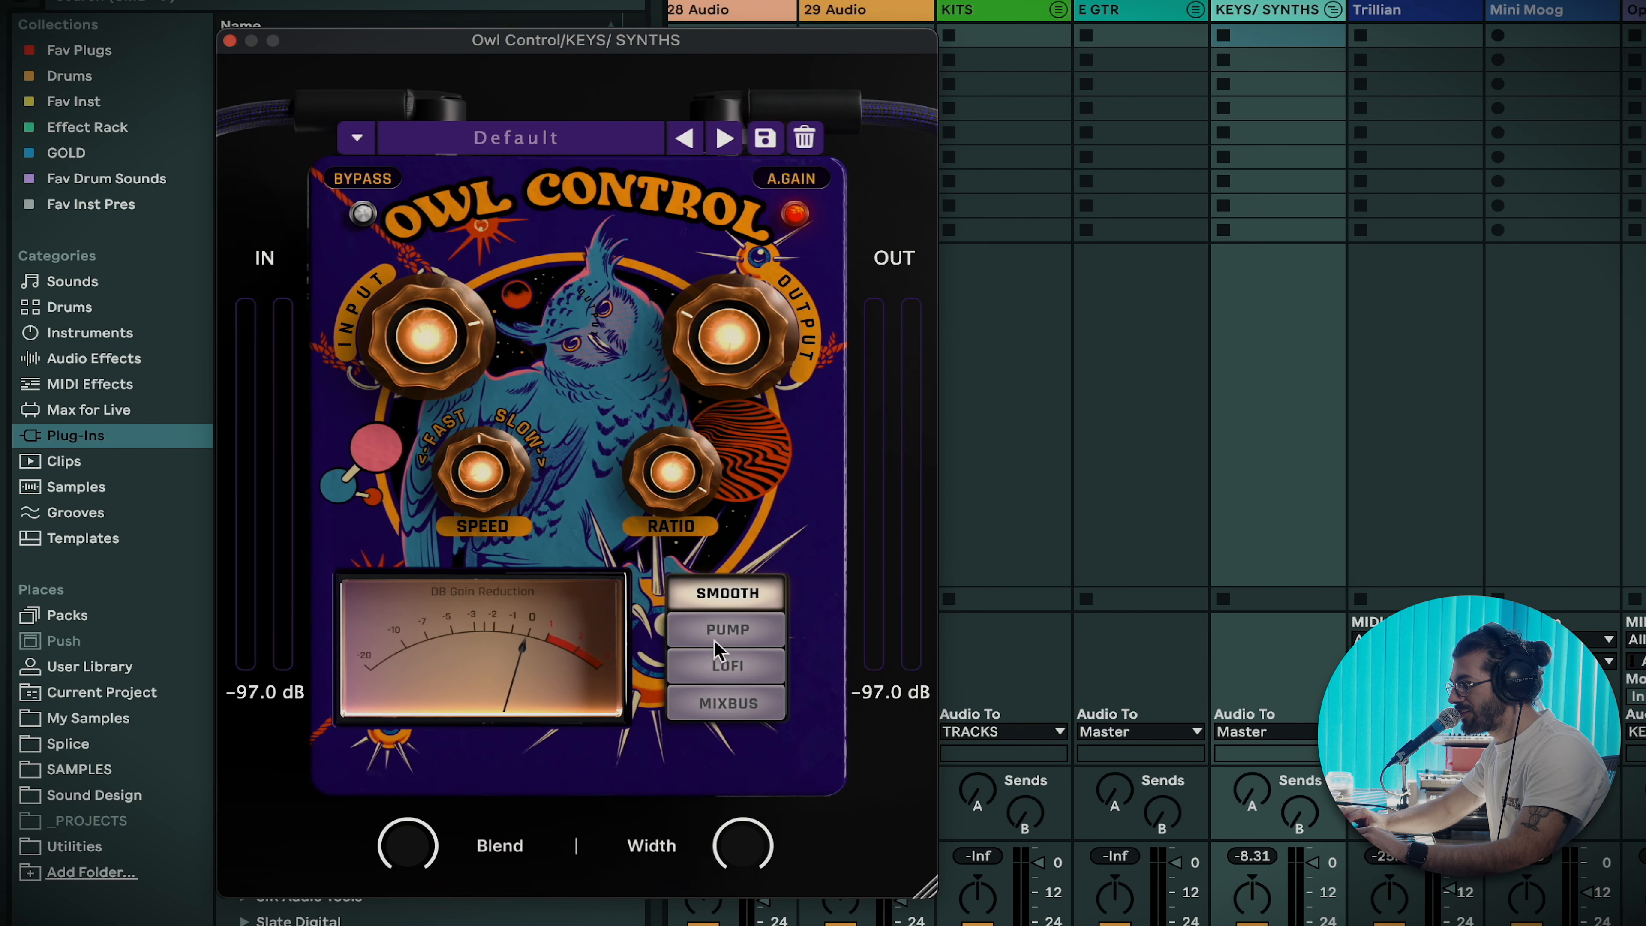
Compare the Ratio at its high setting in Pump and Lofi modes, ending in Mixbus mode.
click(713, 616)
mouse_move(685, 499)
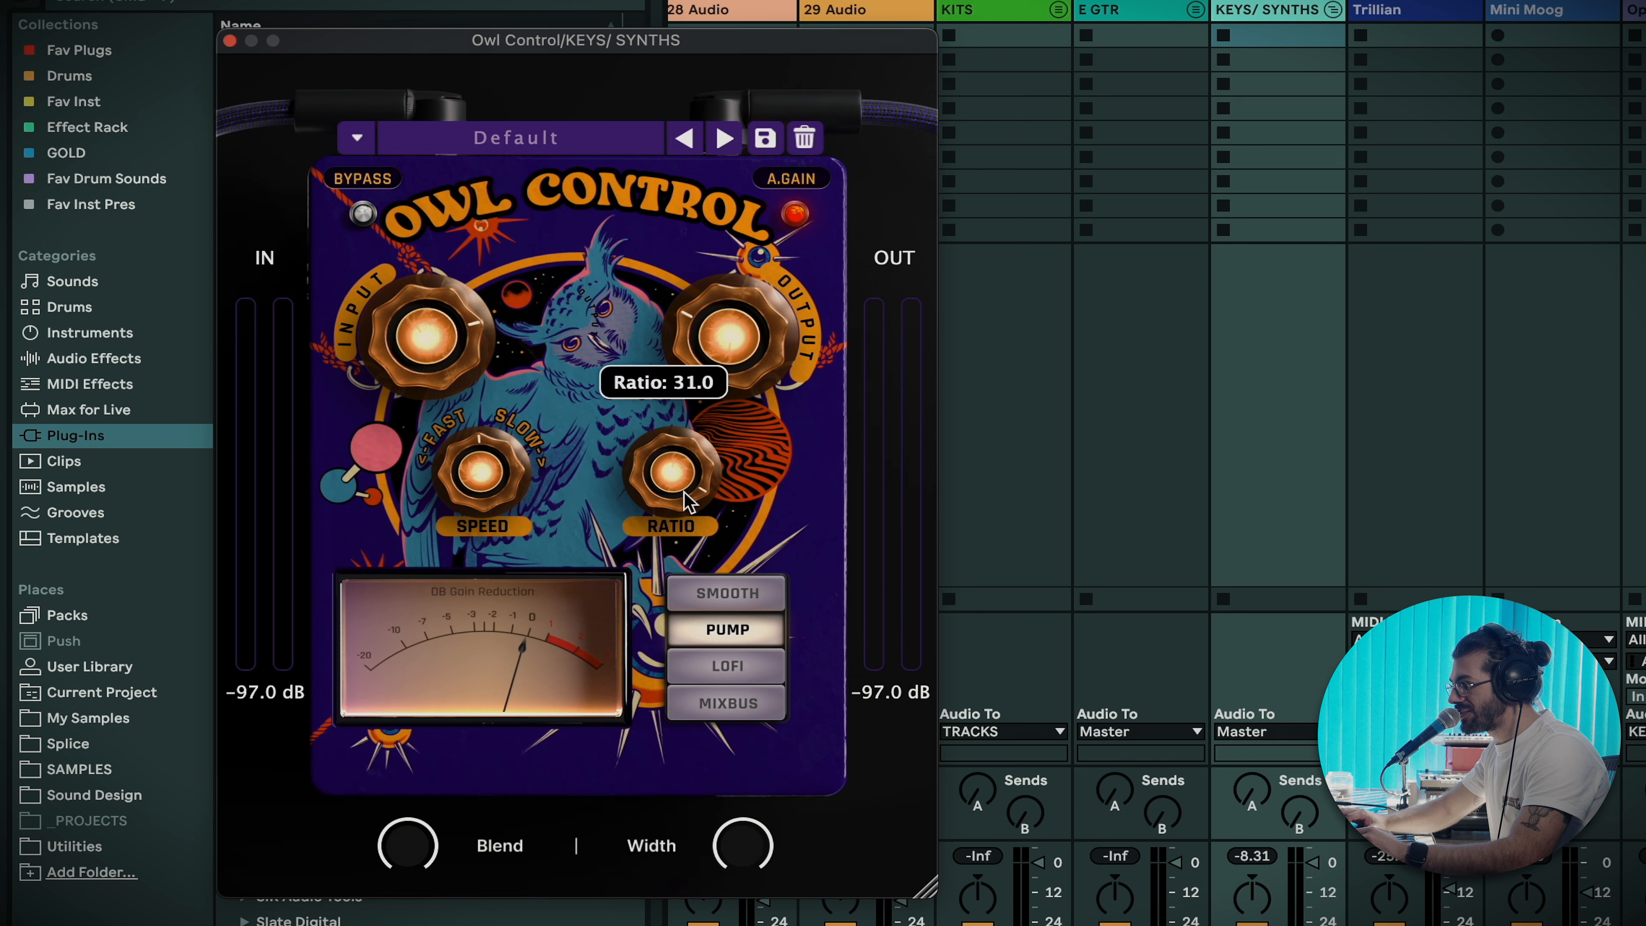
click(722, 675)
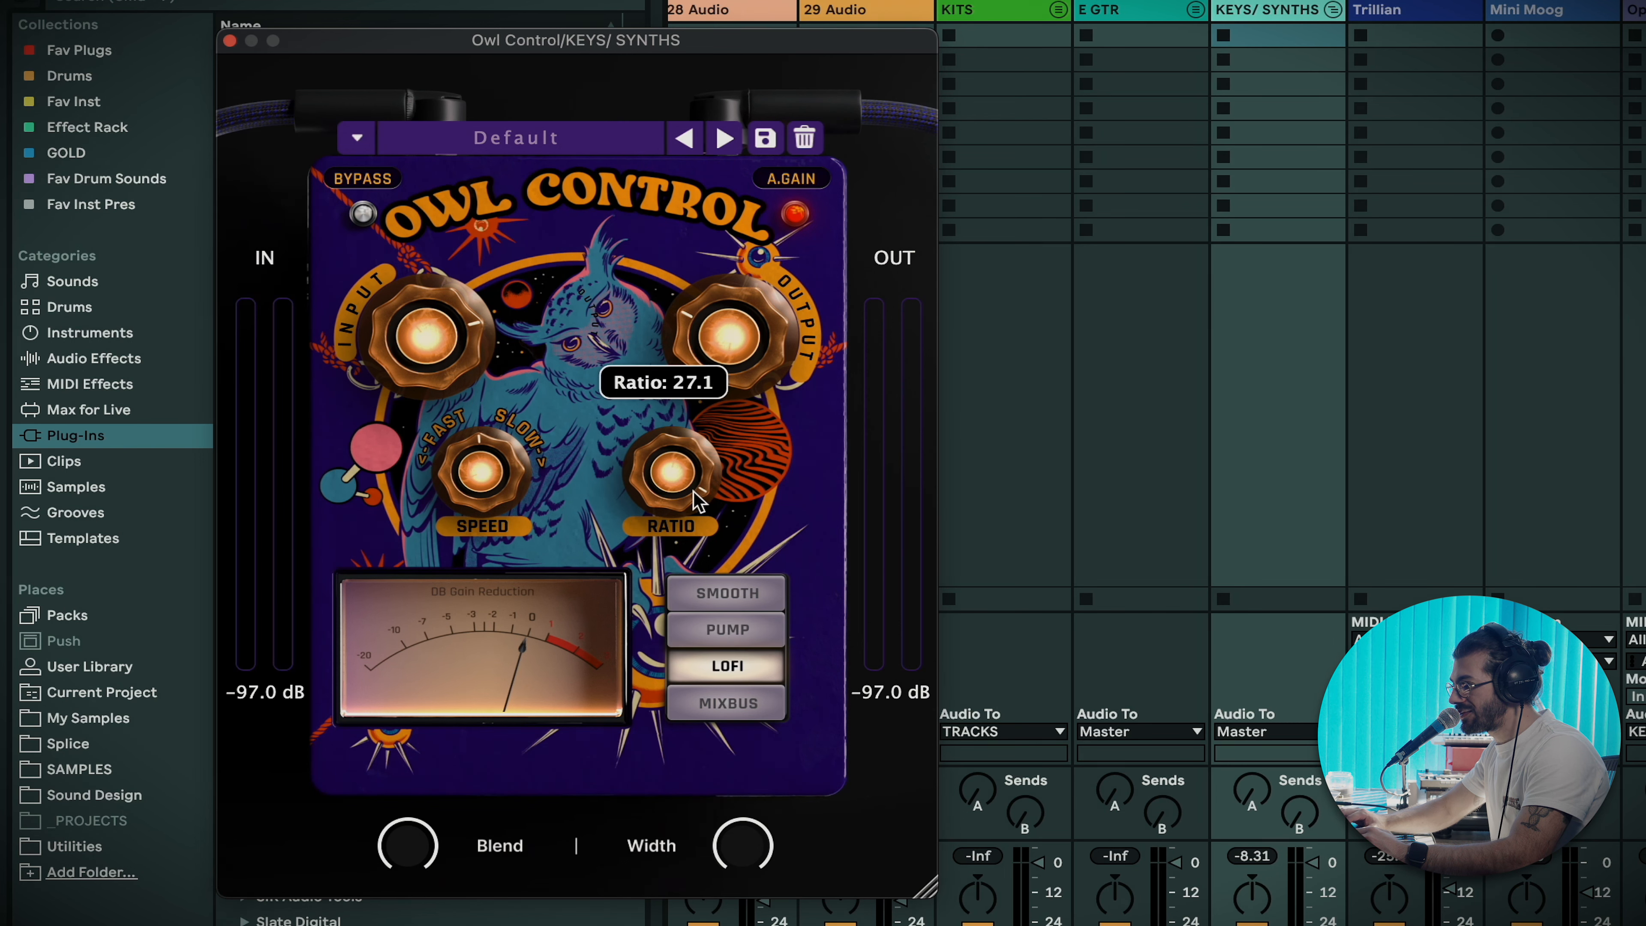
click(713, 705)
mouse_move(682, 500)
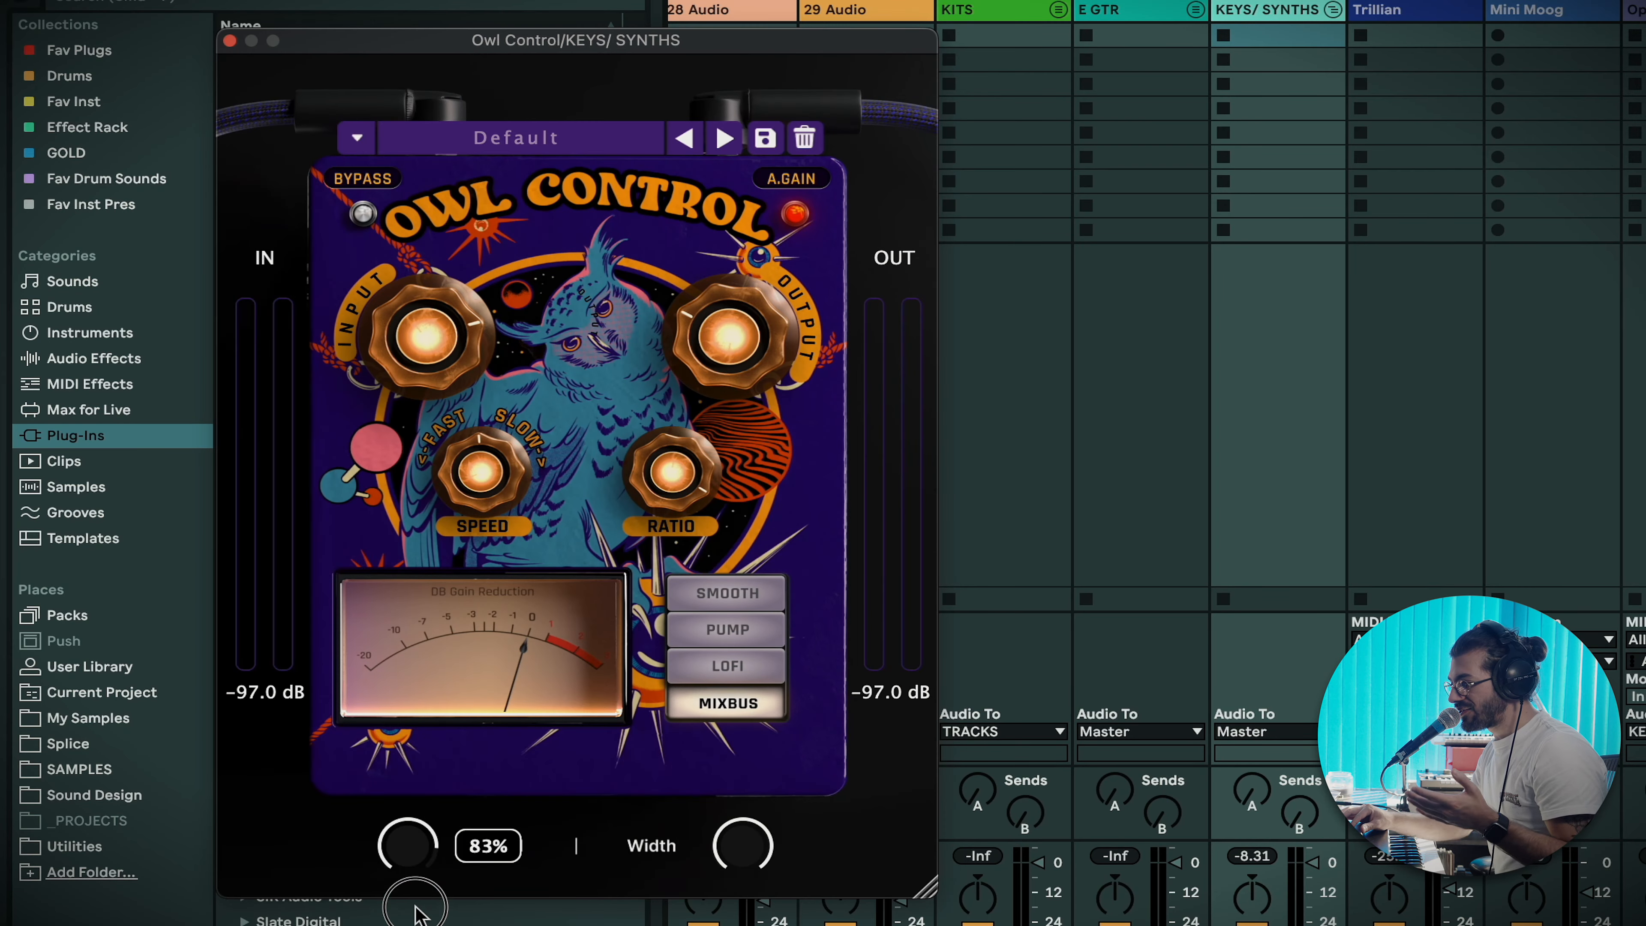
Try different Blend amounts, including about 83%, and raise the Input.
drag(390, 871, 377, 810)
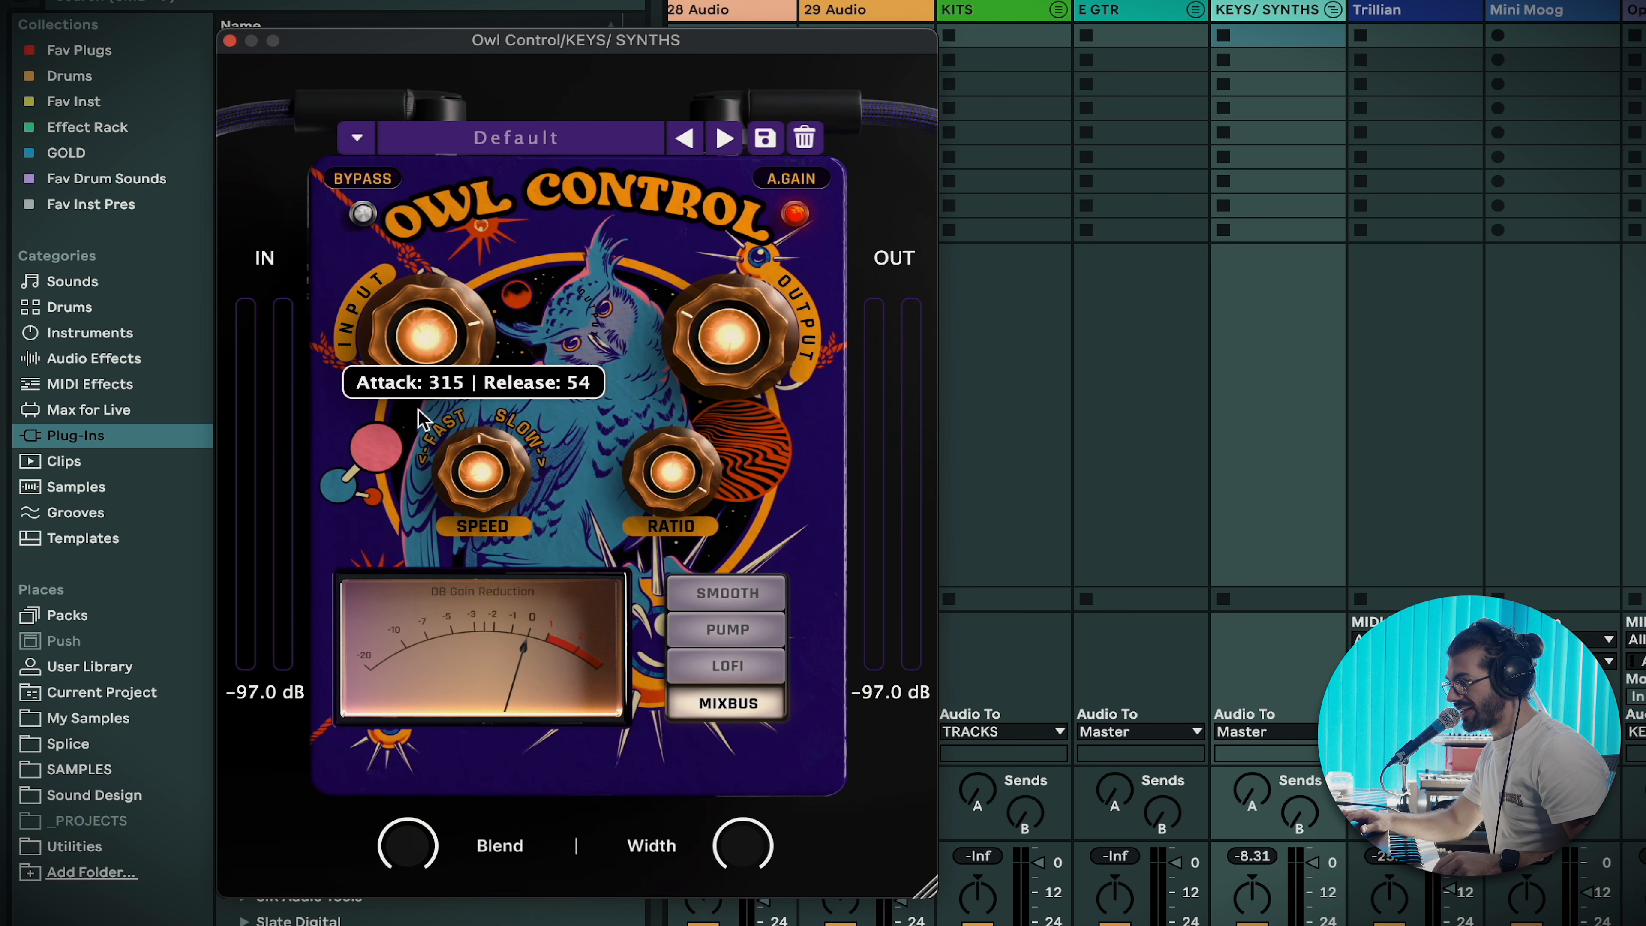
drag(432, 332, 432, 284)
drag(407, 843, 407, 905)
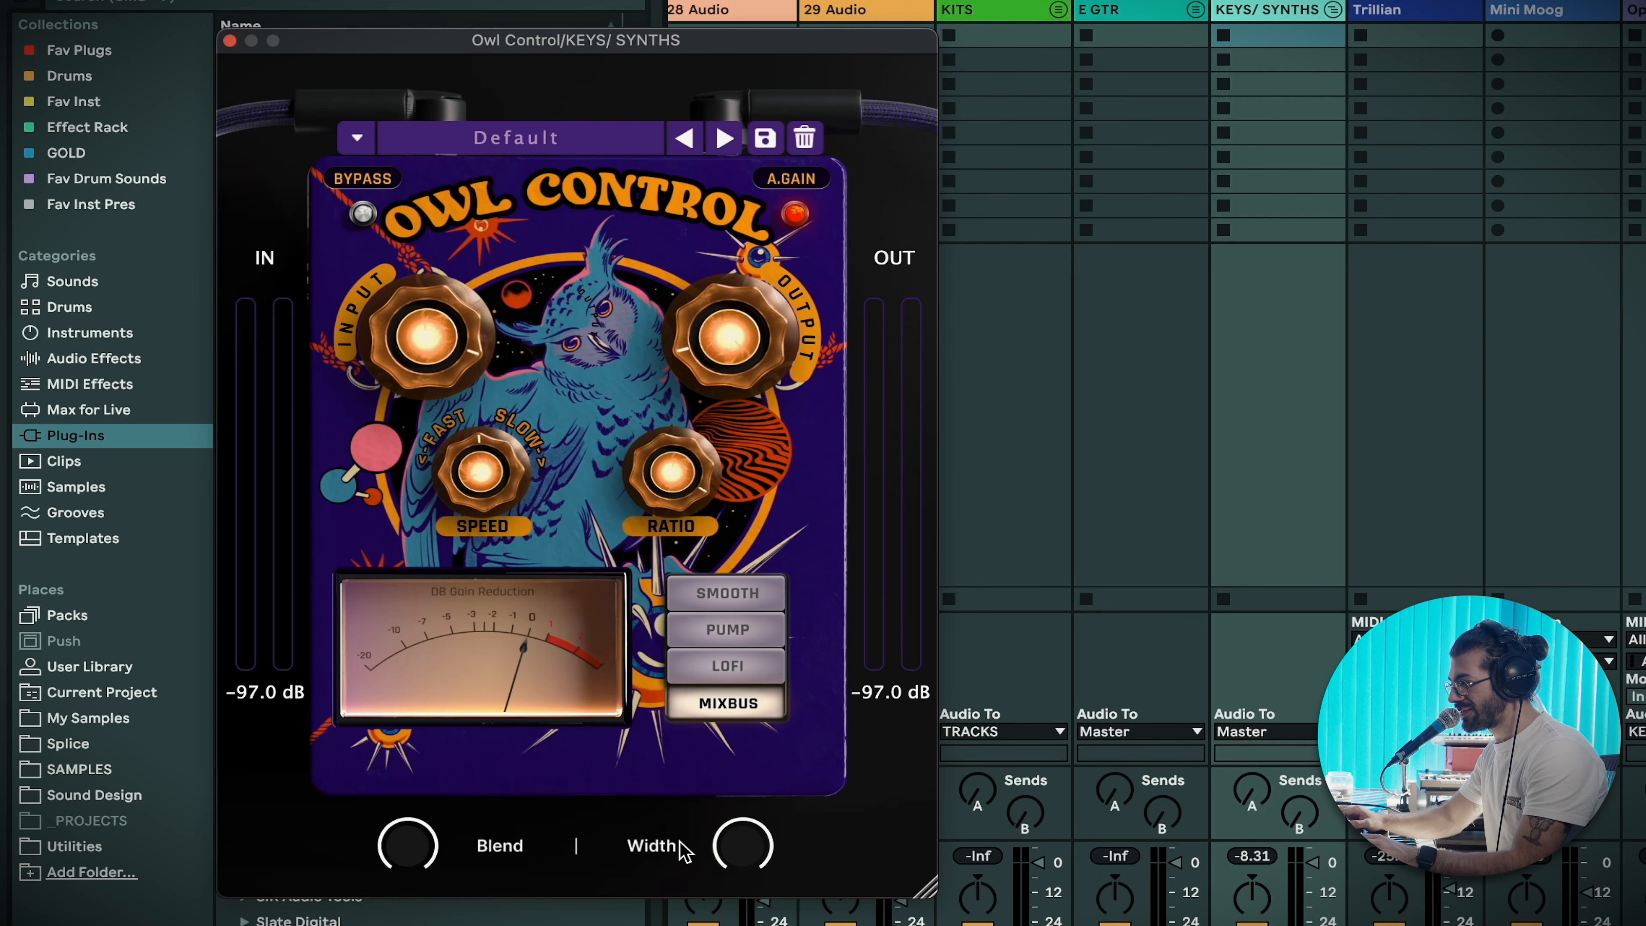
Try narrowing the Width to about 84% and restore it to full.
mouse_move(716, 854)
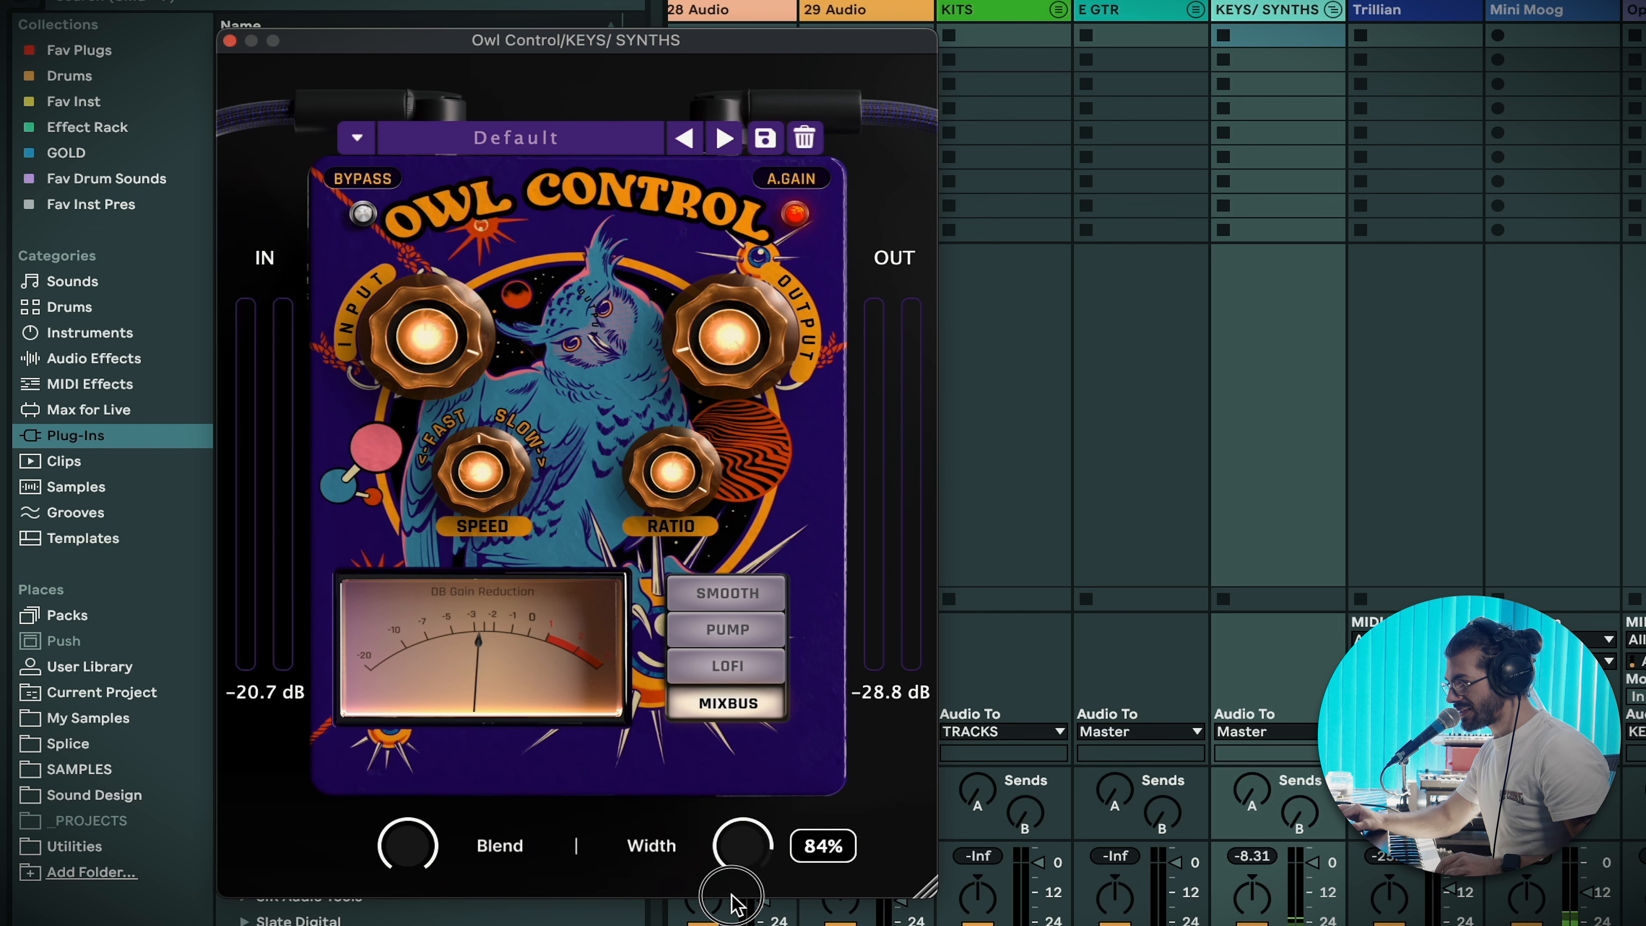
drag(743, 845, 745, 778)
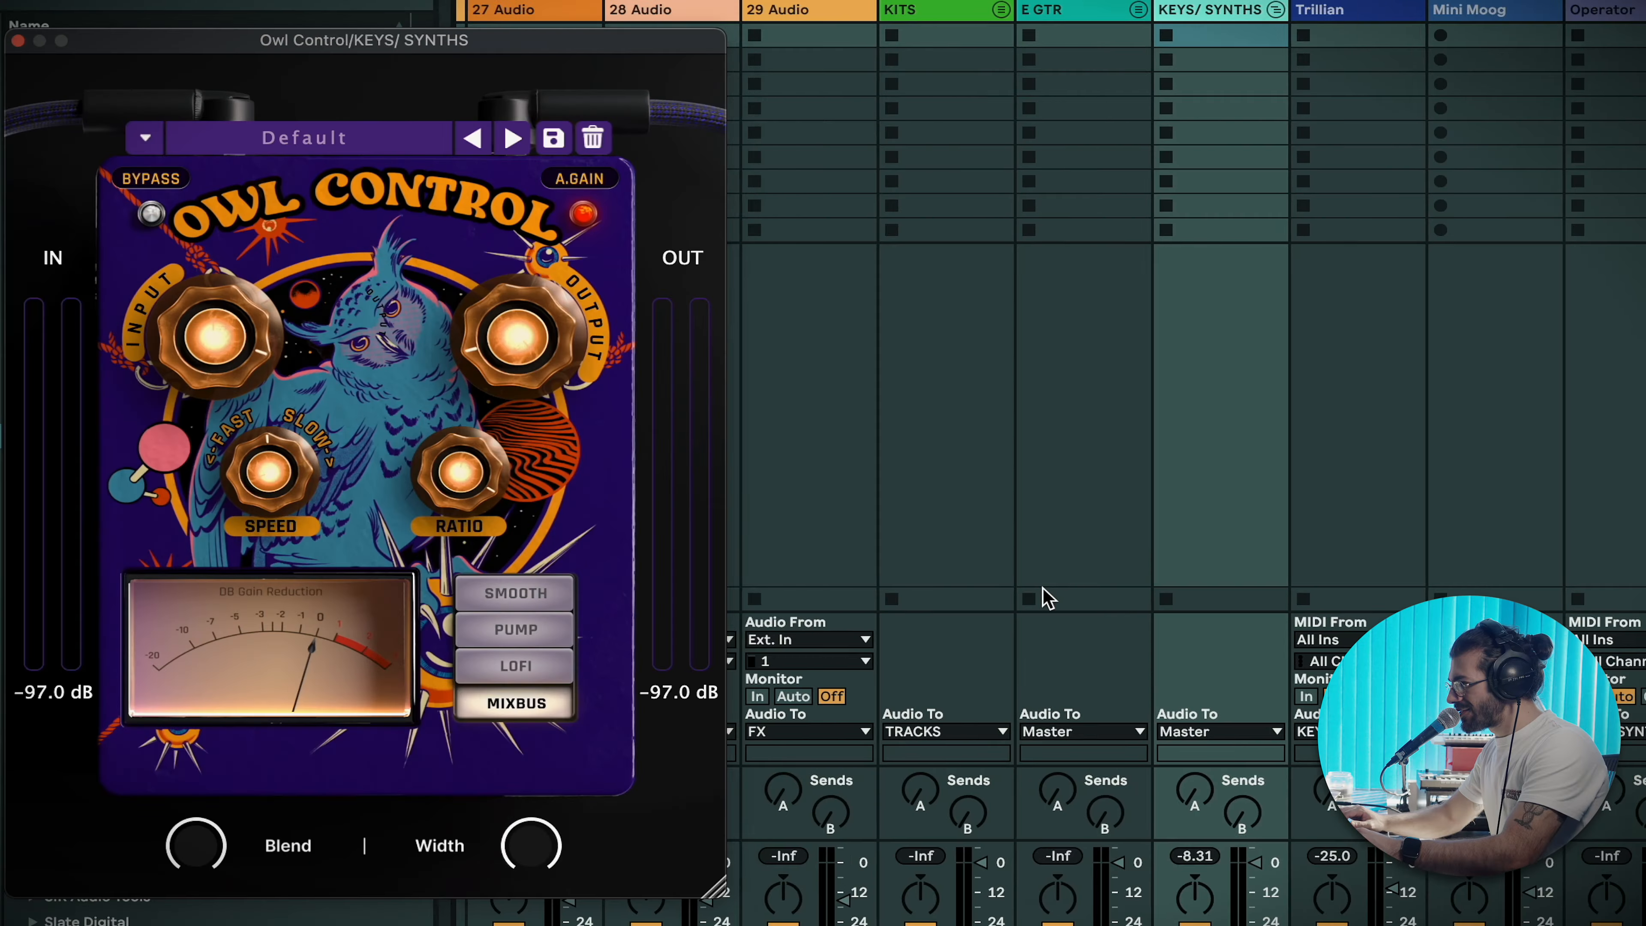
Reposition the Owl Control window and return to the TRACKS and DRUMS tracks at the start of the session.
scroll(1040, 595, left, 10)
drag(382, 52, 967, 65)
scroll(516, 299, left, 1)
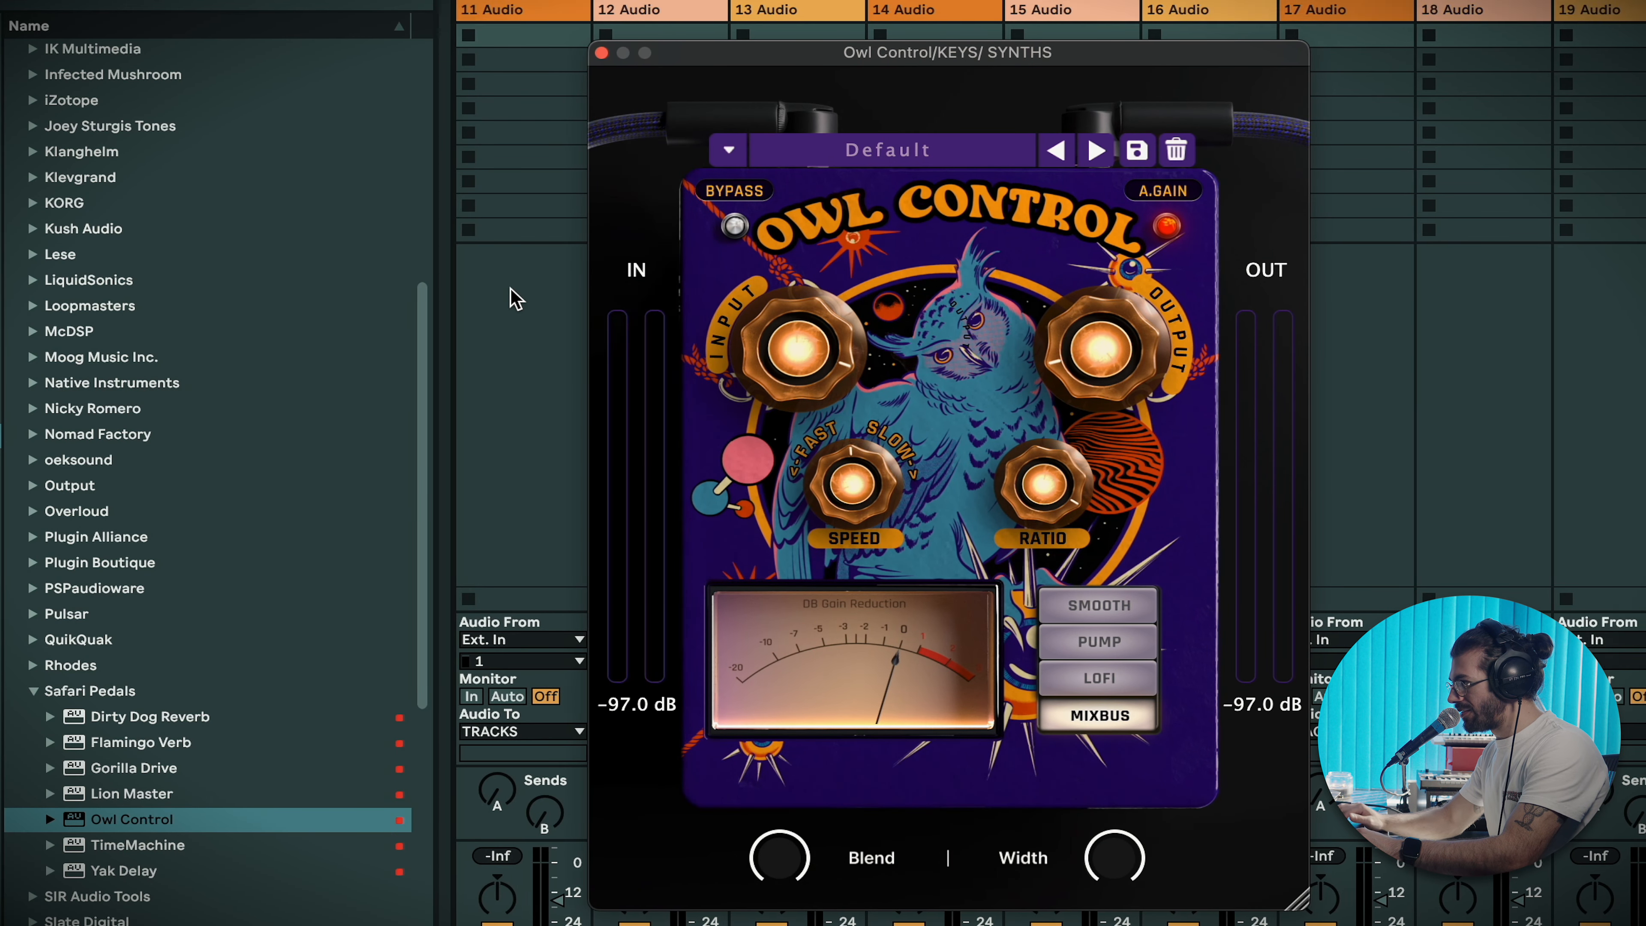
scroll(515, 298, left, 10)
scroll(510, 287, right, 2)
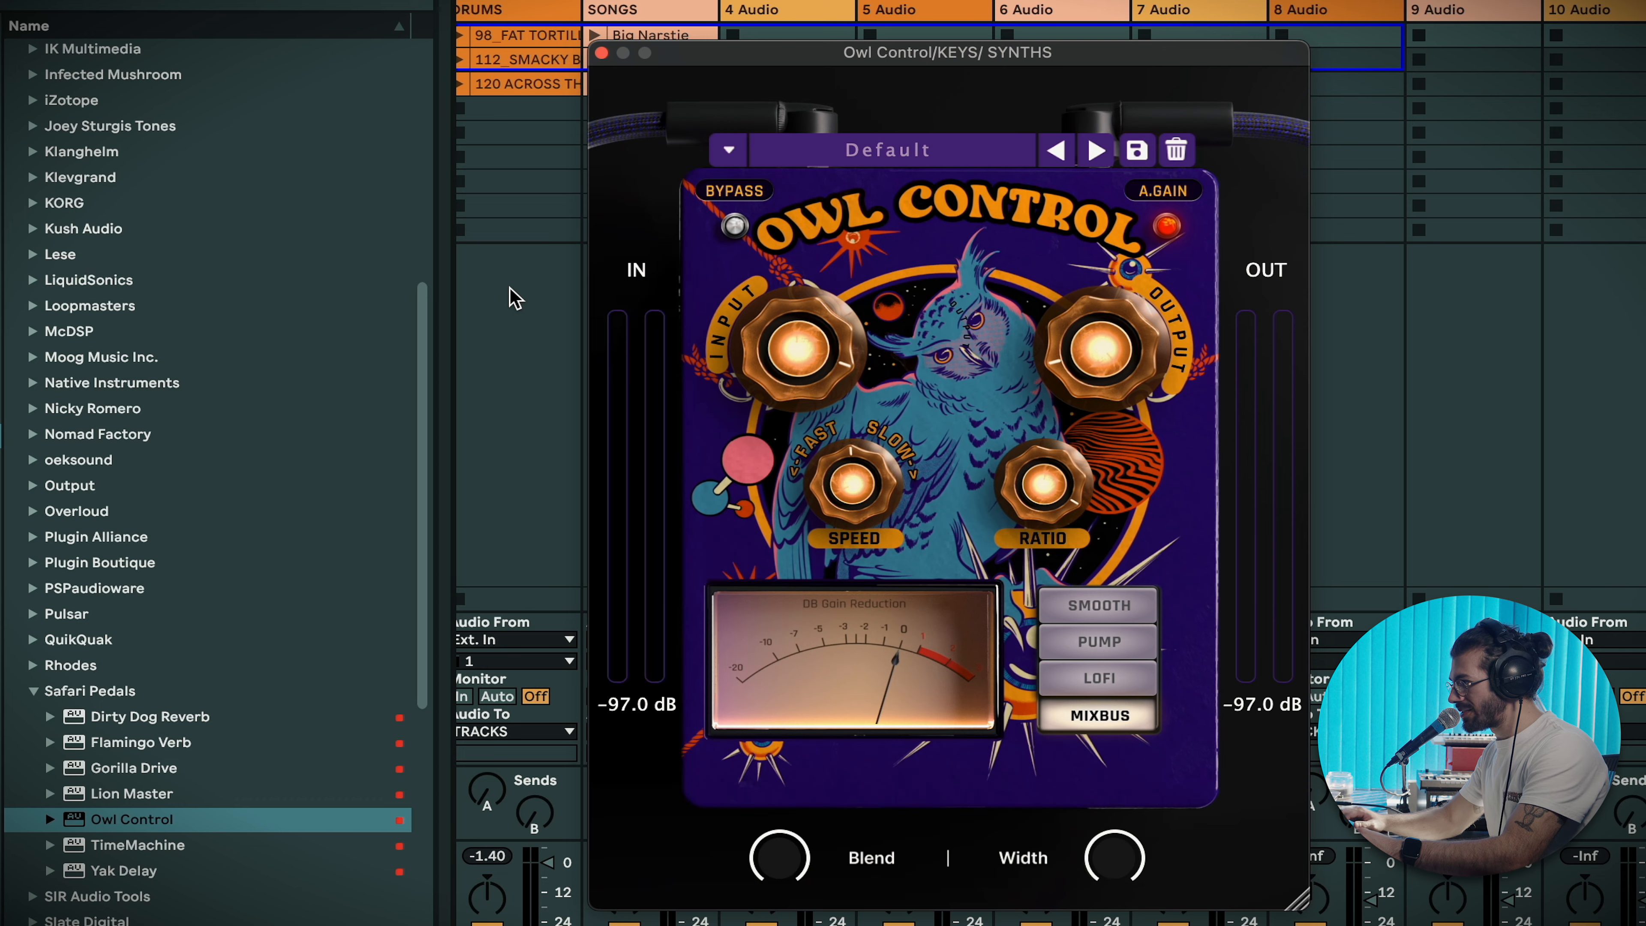
scroll(512, 277, left, 2)
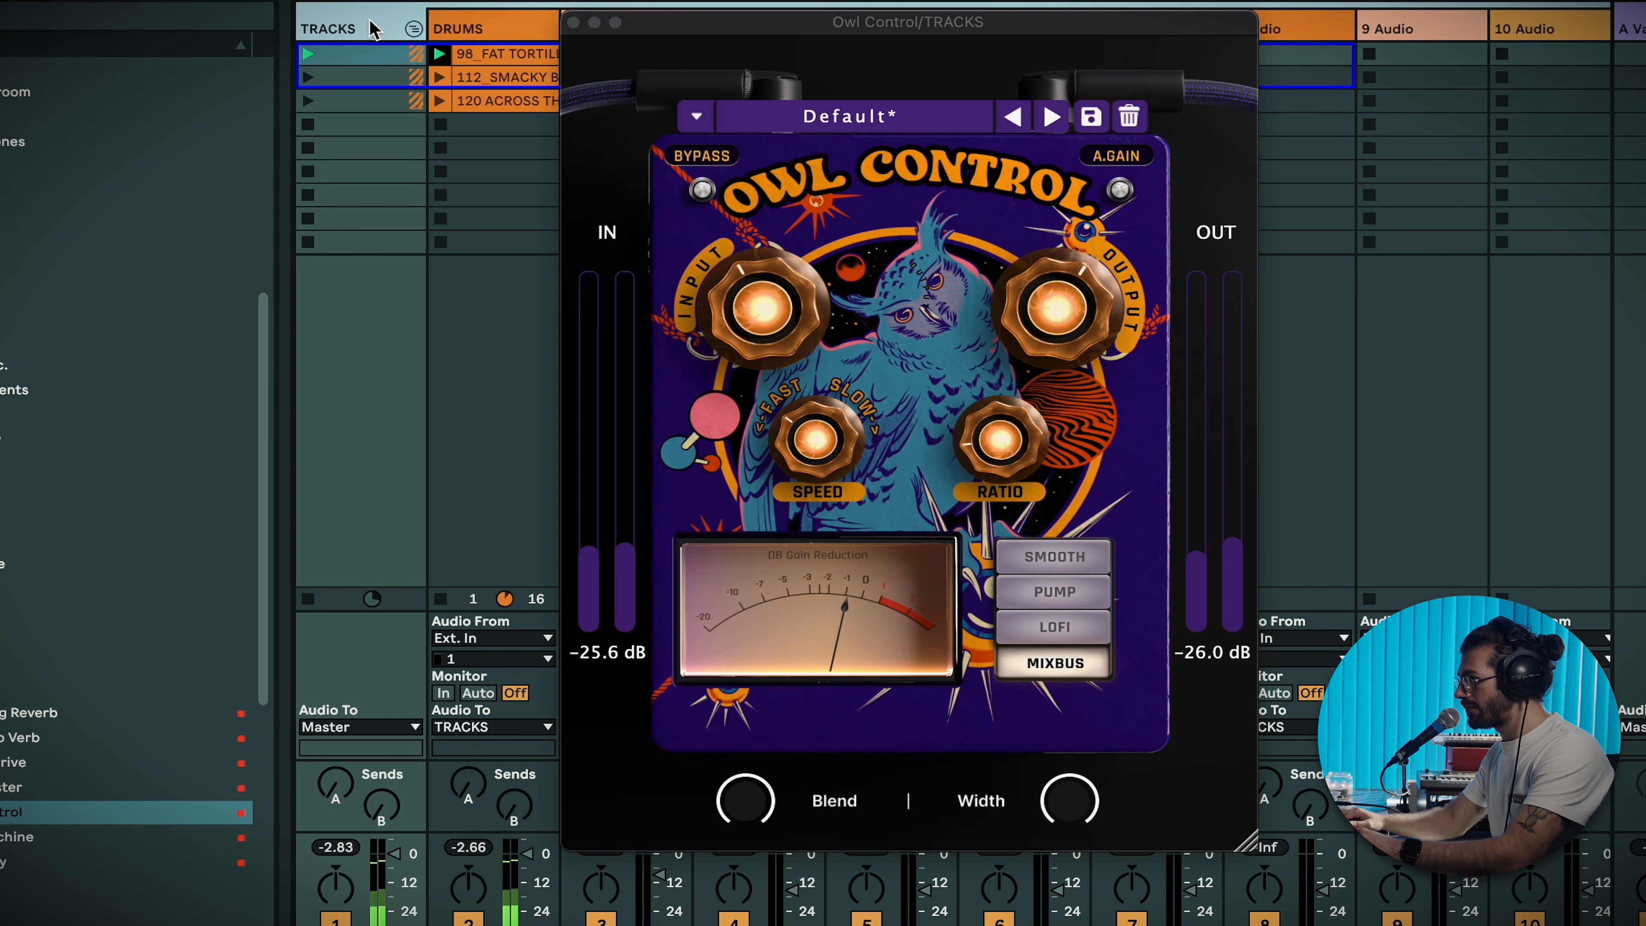
Set Owl Control on TRACKS to Smooth mode, raising the Input with A.GAIN turned on.
mouse_move(749, 473)
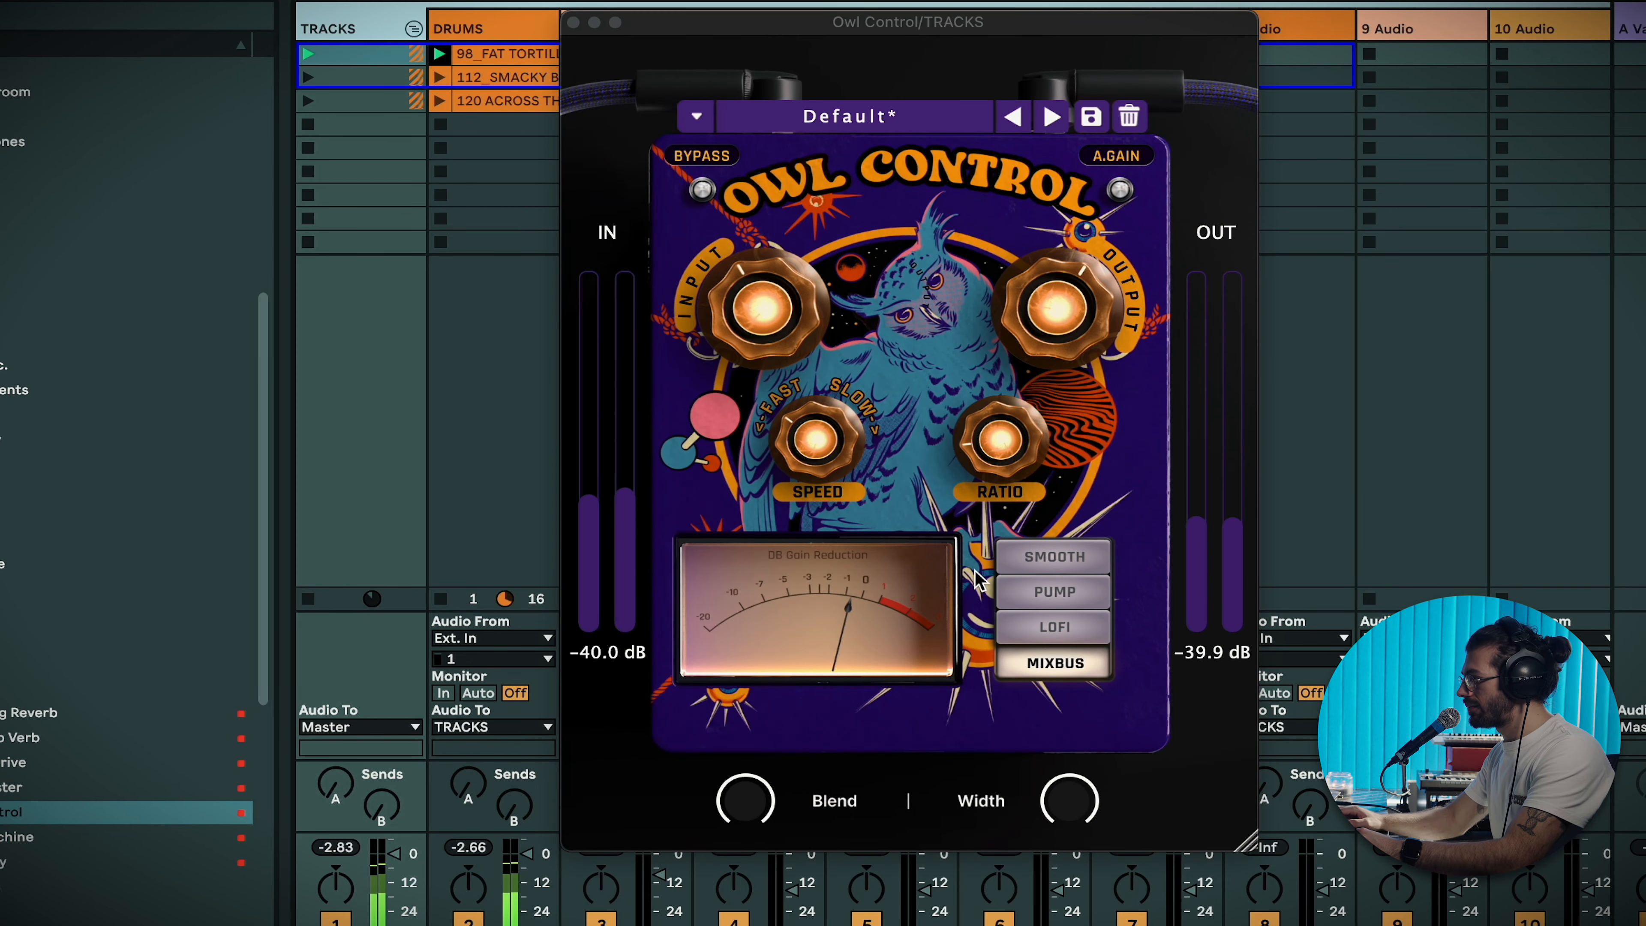
click(1037, 561)
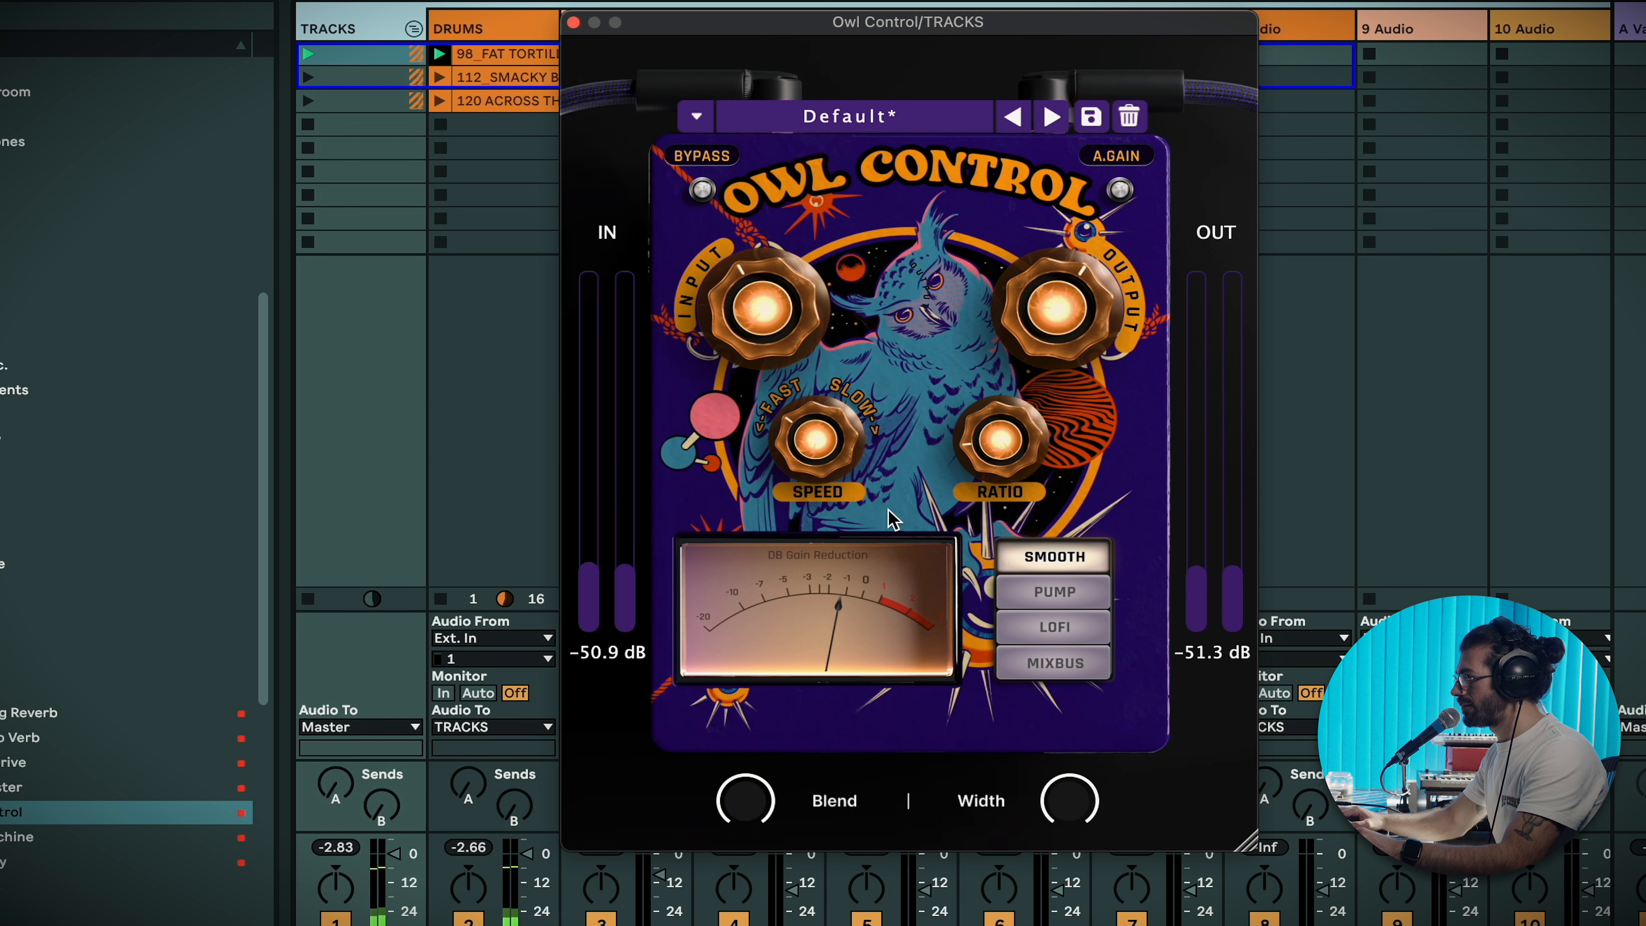
drag(764, 310, 808, 266)
click(1119, 193)
Adjust the Speed on the TRACKS compressor and change its mode to Pump.
drag(815, 435, 823, 548)
click(1030, 599)
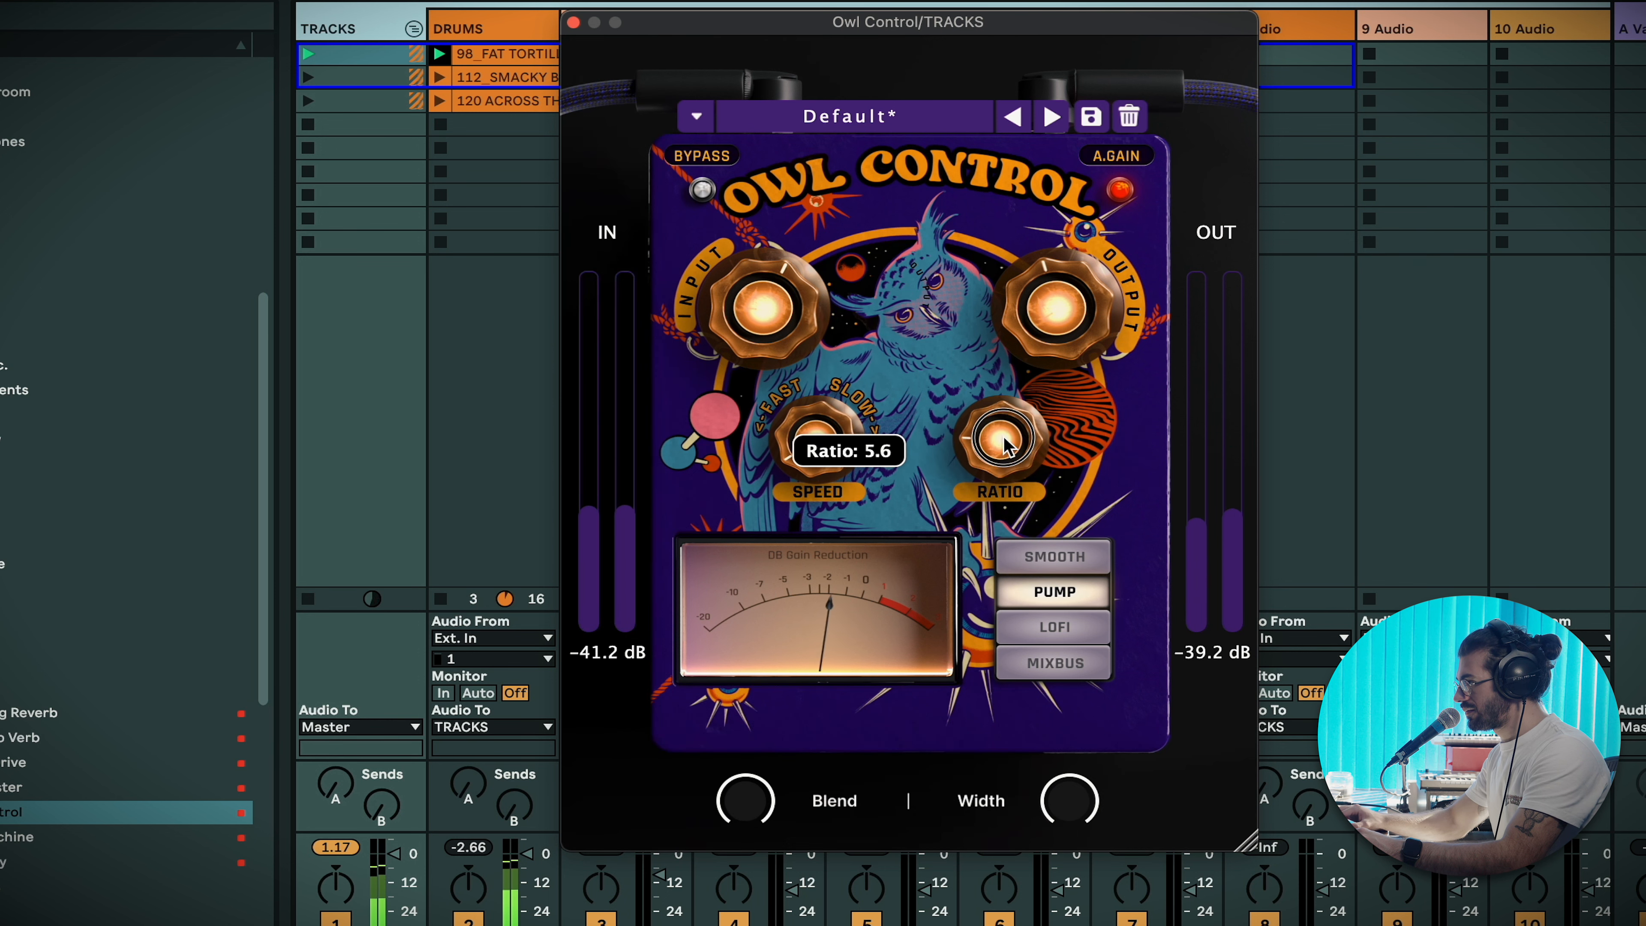